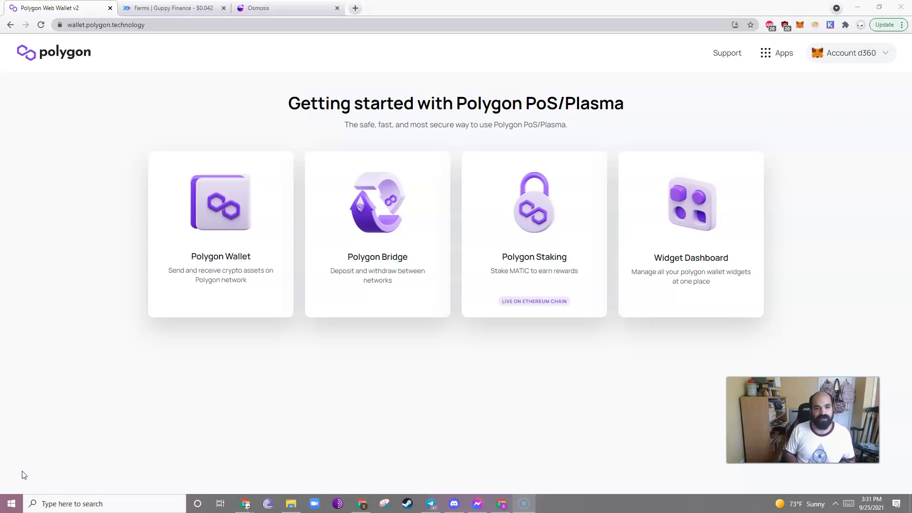
Glance at the Polygon mainnet balances, then open the Polygon Bridge transfer form.
click(19, 471)
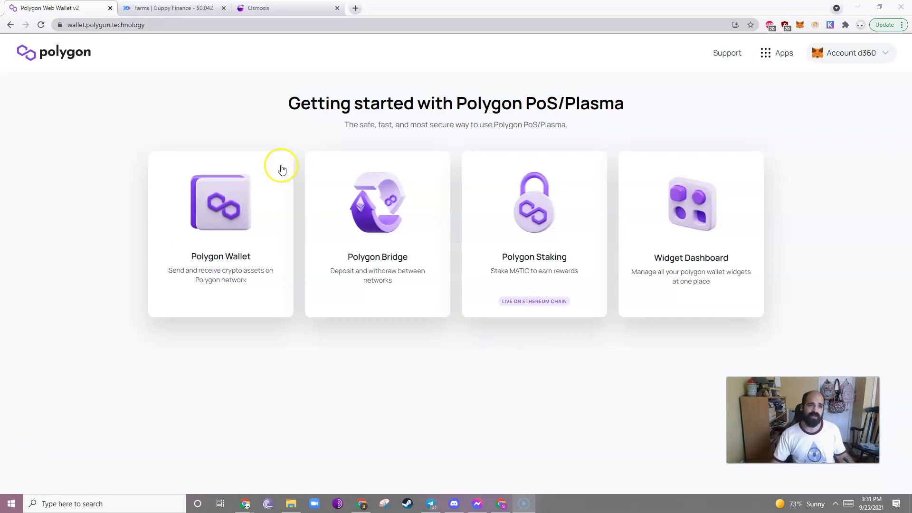
click(227, 211)
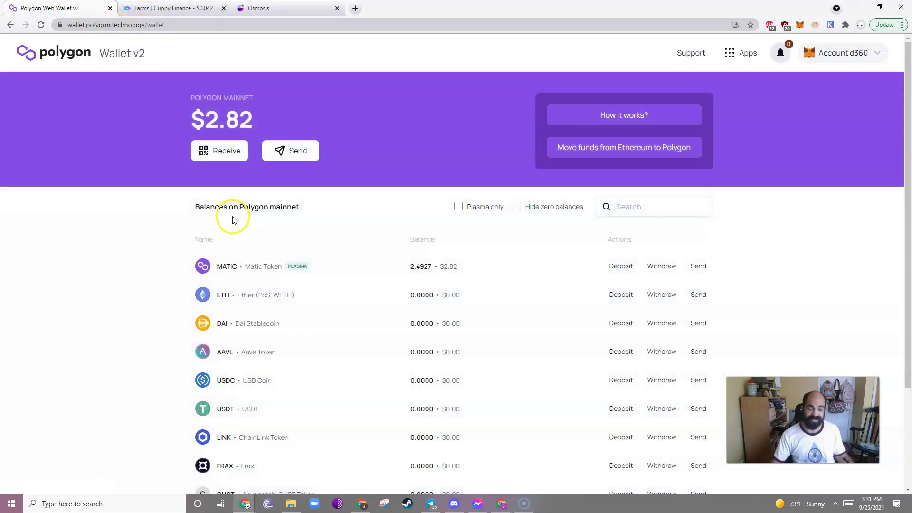
key(alt+Left)
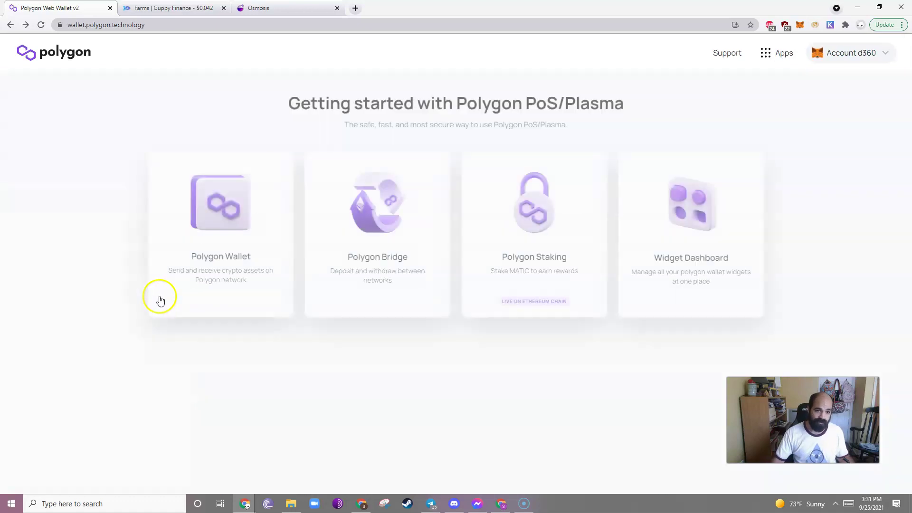
click(371, 214)
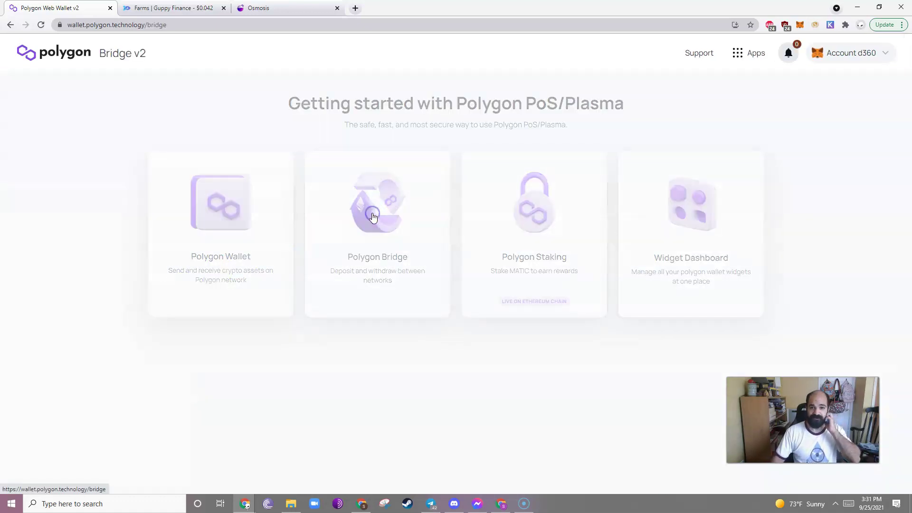
click(636, 195)
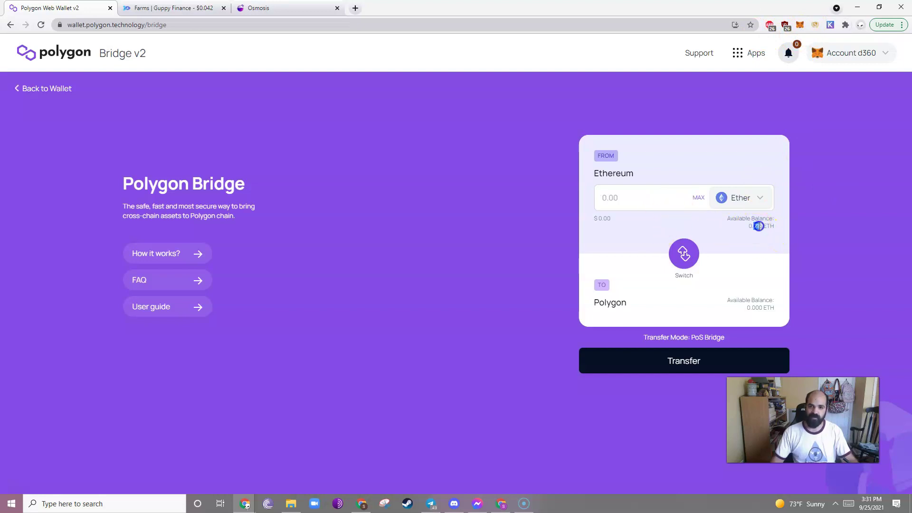
click(672, 198)
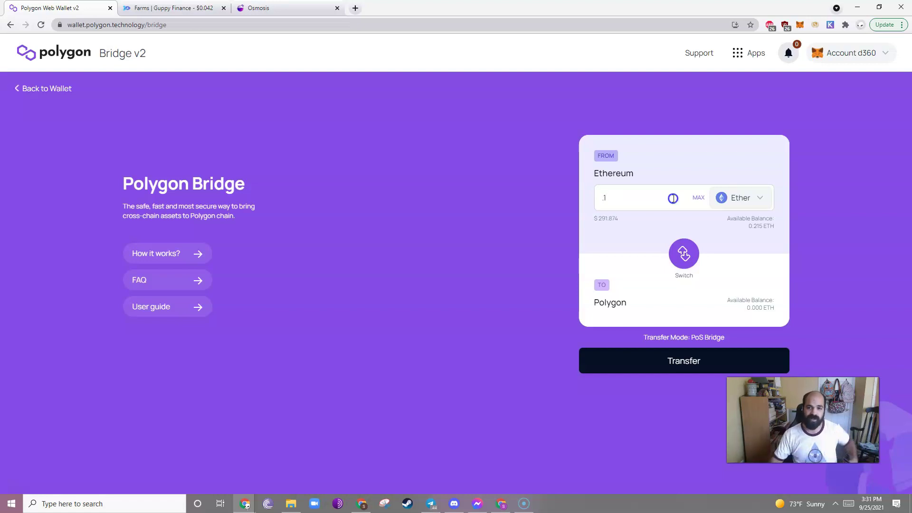
click(760, 202)
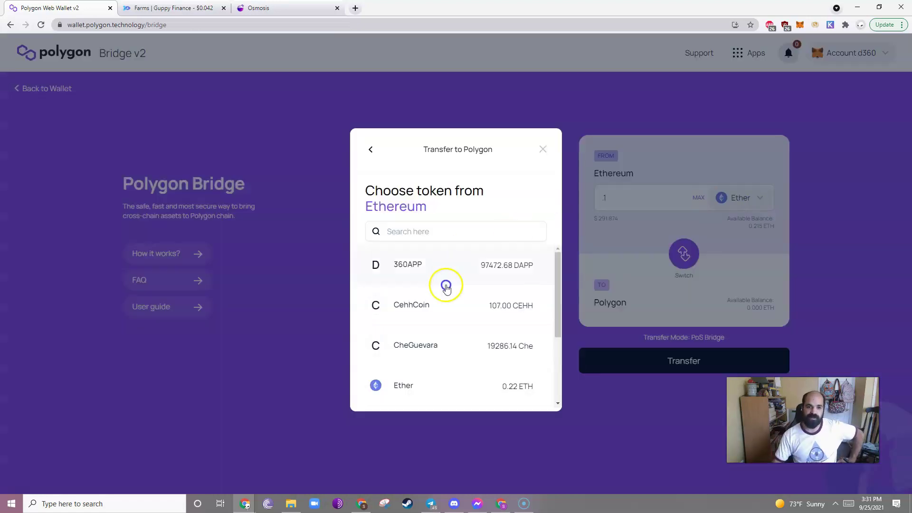
scroll(421, 301, down, 3)
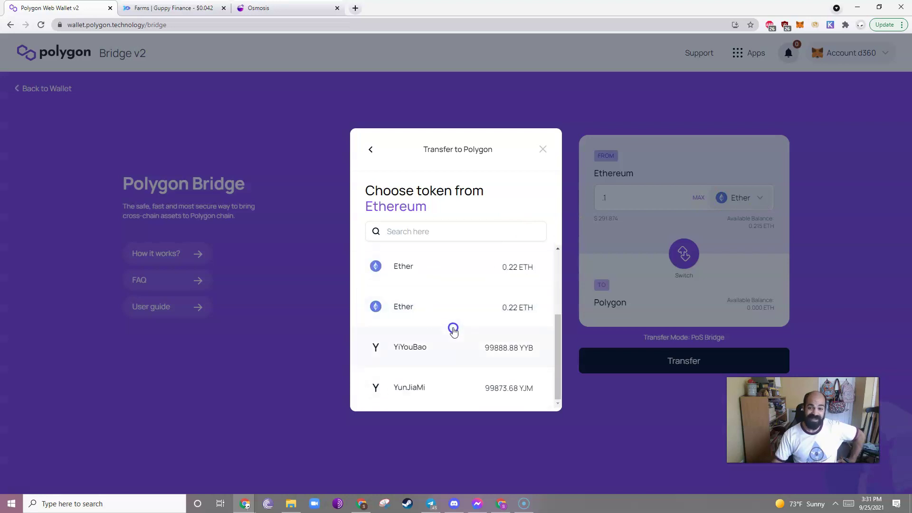
scroll(453, 331, up, 3)
click(430, 233)
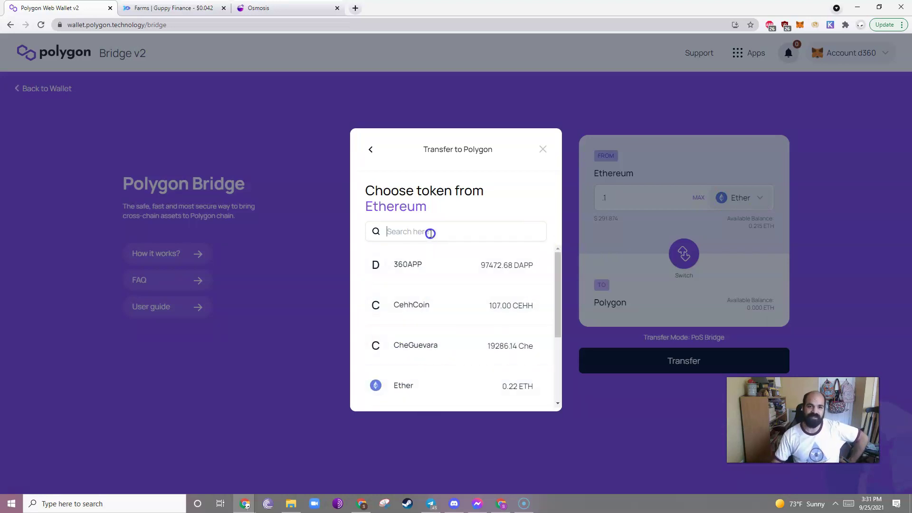
text(usdc)
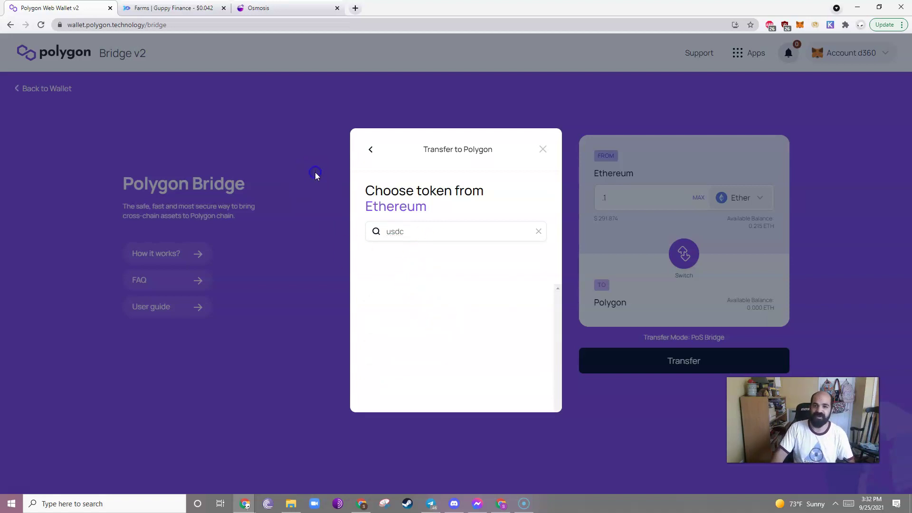
click(345, 140)
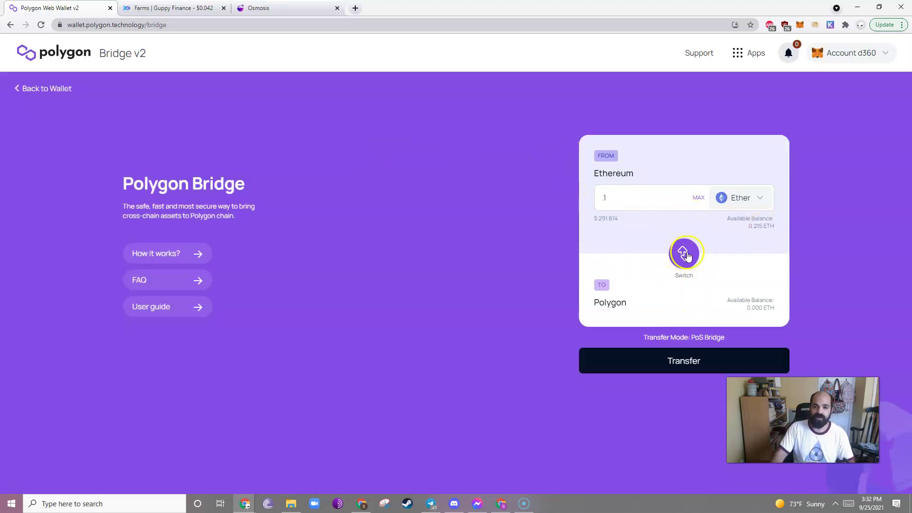
click(693, 361)
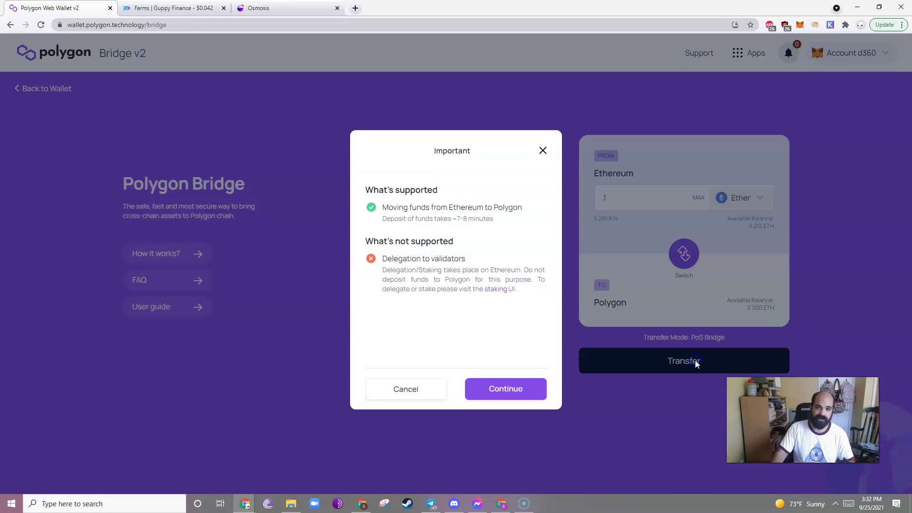
click(523, 393)
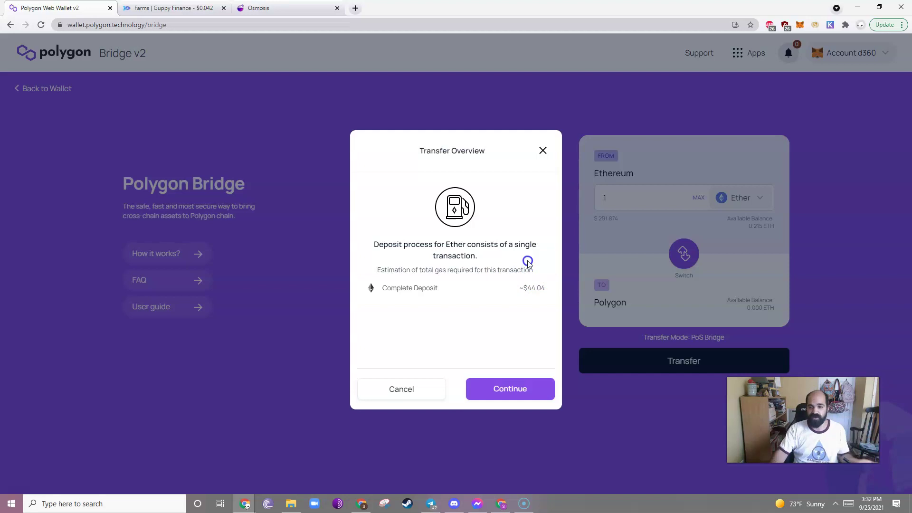
click(542, 151)
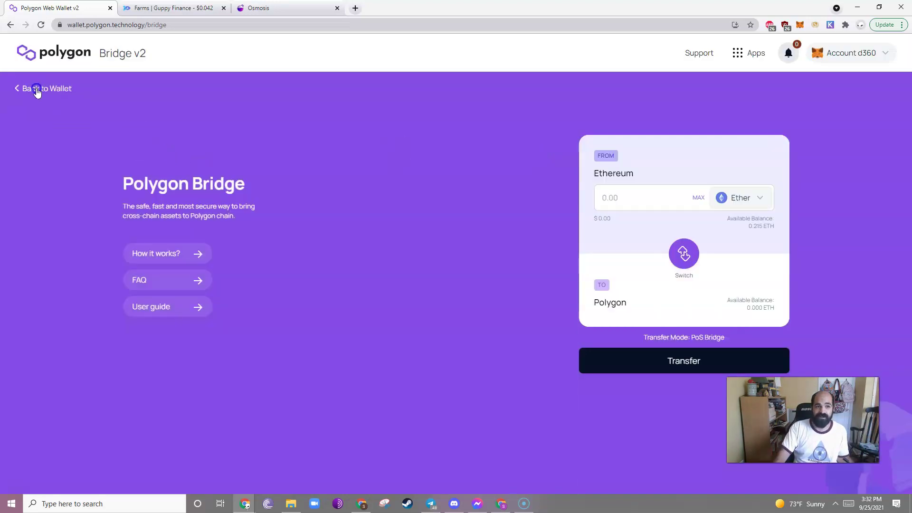
Set the bridge to withdraw Ether (PoS-WETH) from Polygon to Ethereum instead of MATIC.
click(37, 88)
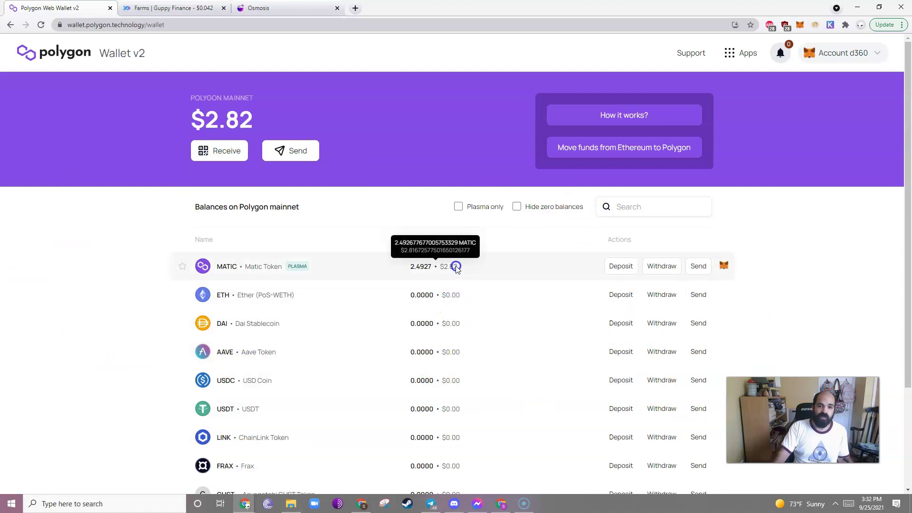
click(655, 268)
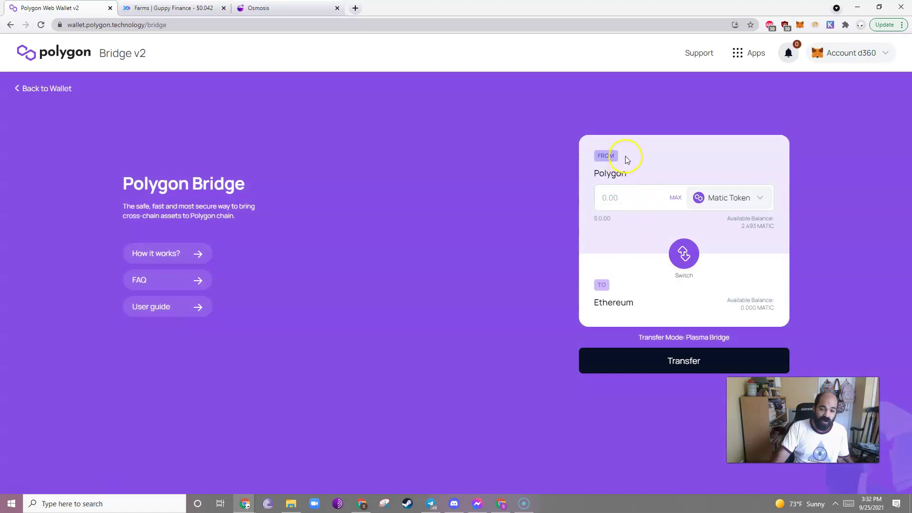
click(25, 89)
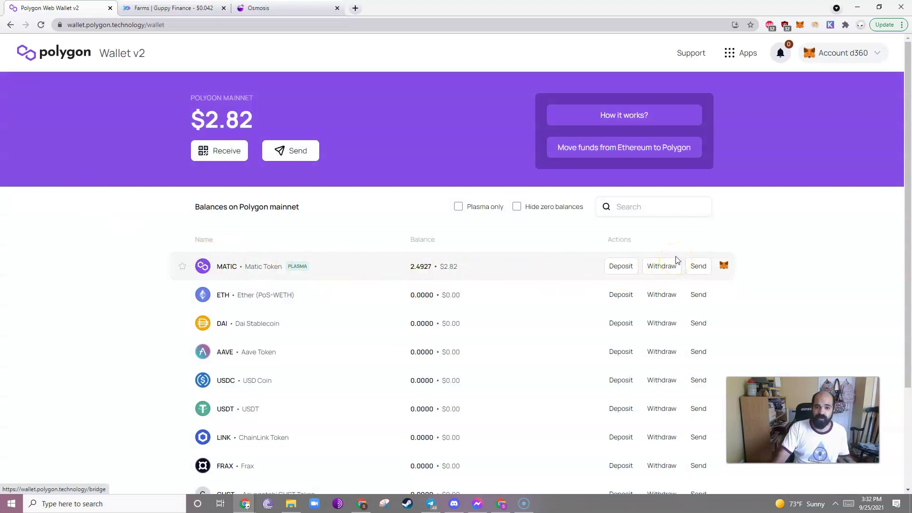
click(659, 295)
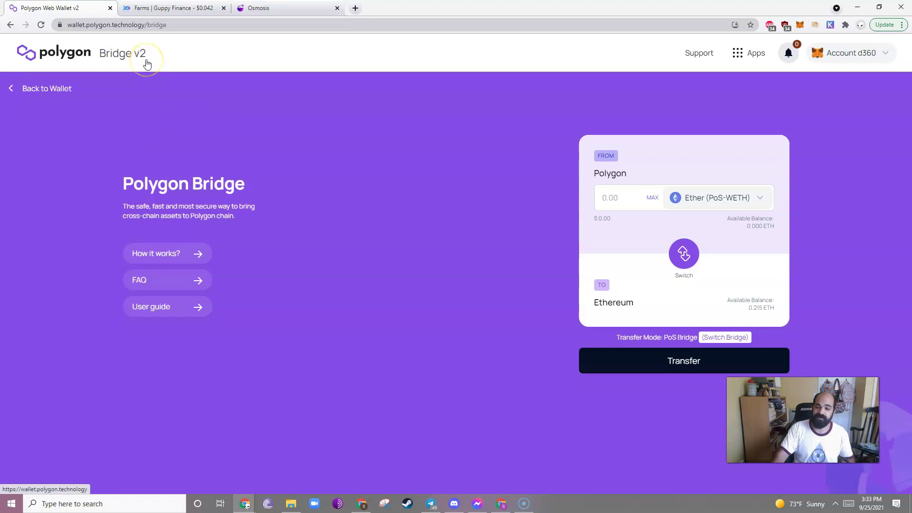
Try catching the GUPPY-FRY farm's FRY, then reload to show 91.889 FRY earned and 3035.700 LP staked.
click(166, 8)
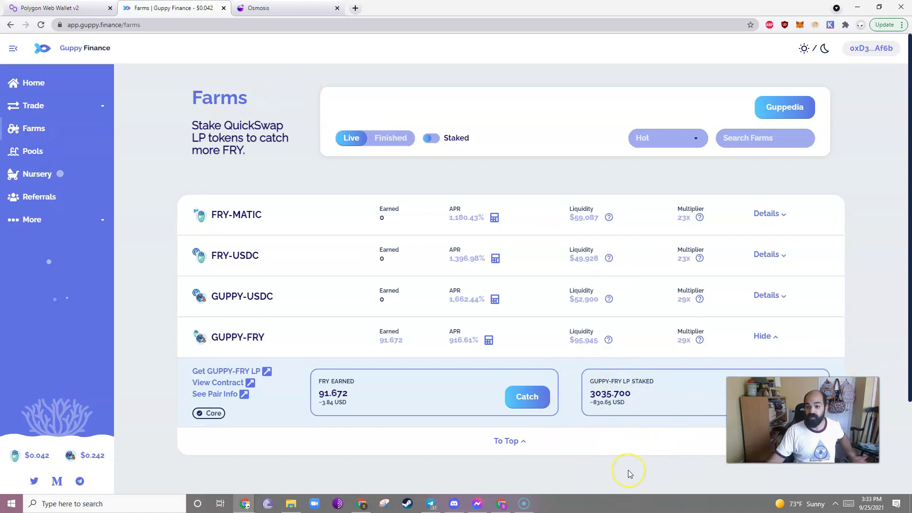
click(534, 391)
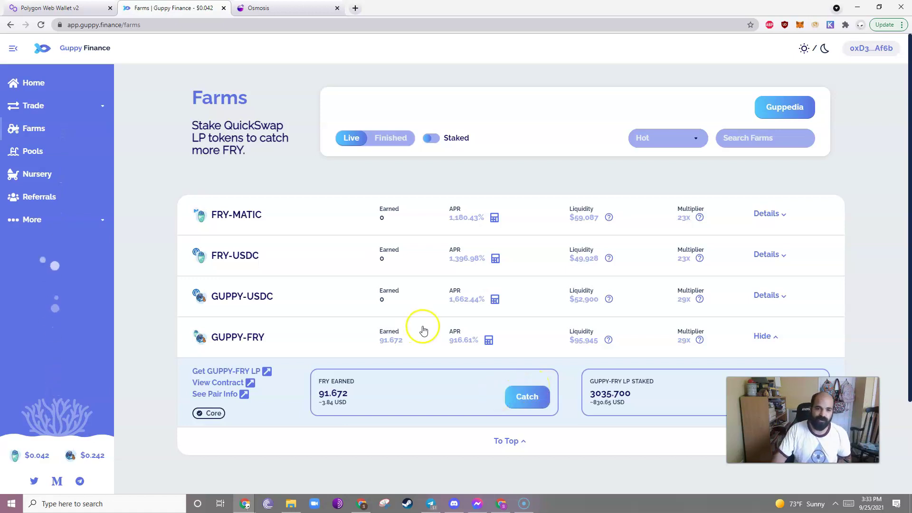
scroll(495, 334, down, 3)
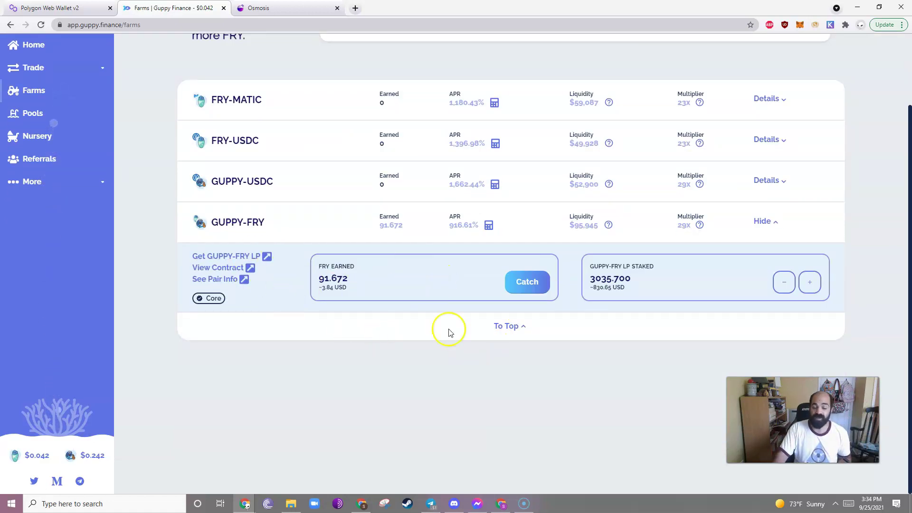
click(41, 25)
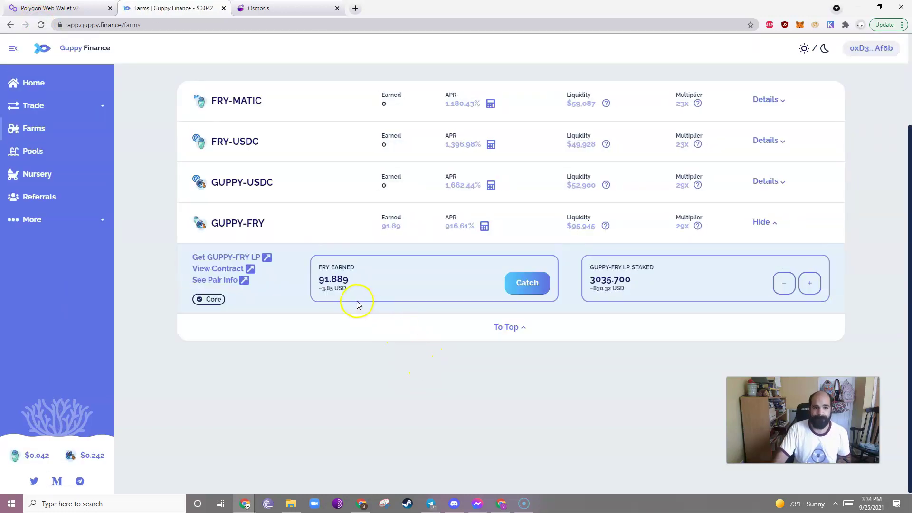
Harvest the GUPPY-FRY farm's FRY, confirming in MetaMask with gas limit 850000 and 5 GWEI gas price.
click(532, 284)
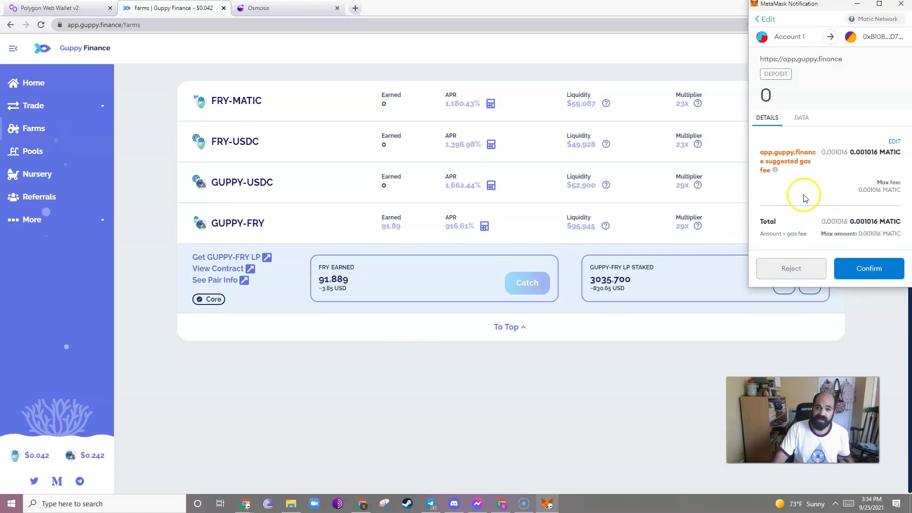
click(887, 142)
double_click(818, 155)
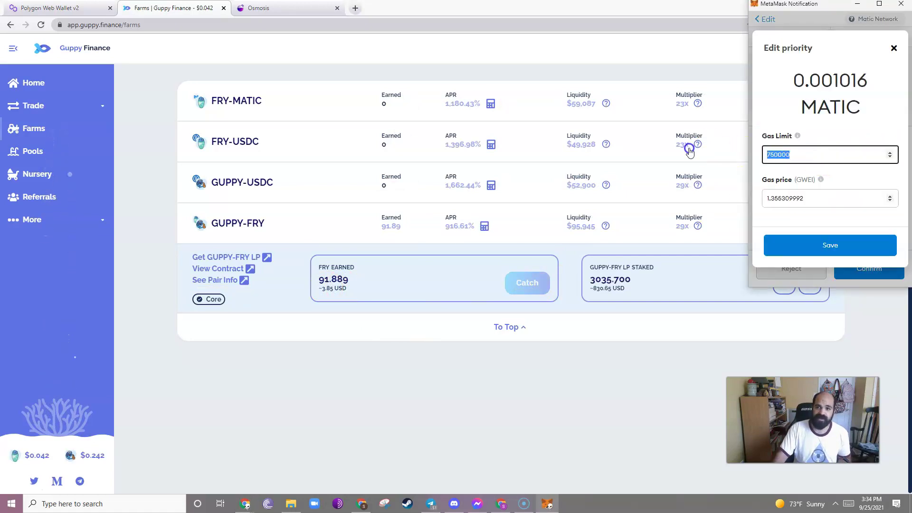
key(Home)
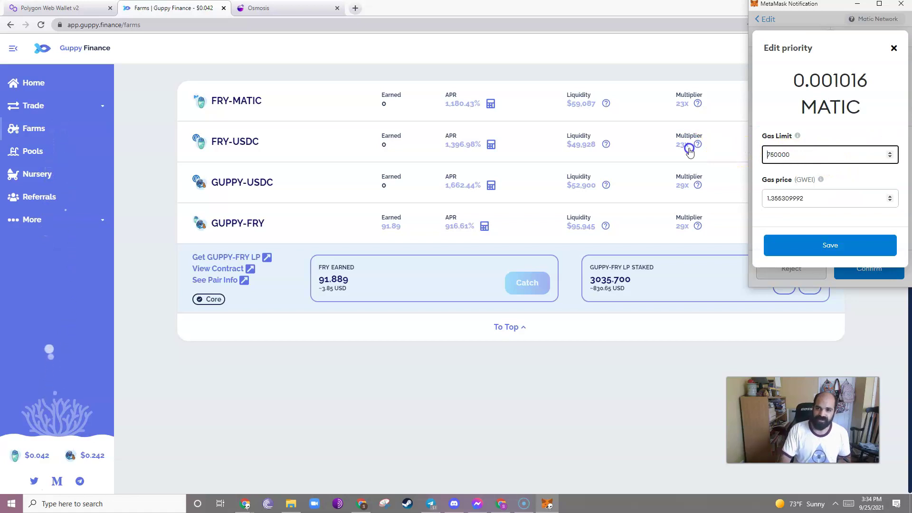
key(Delete)
text(8)
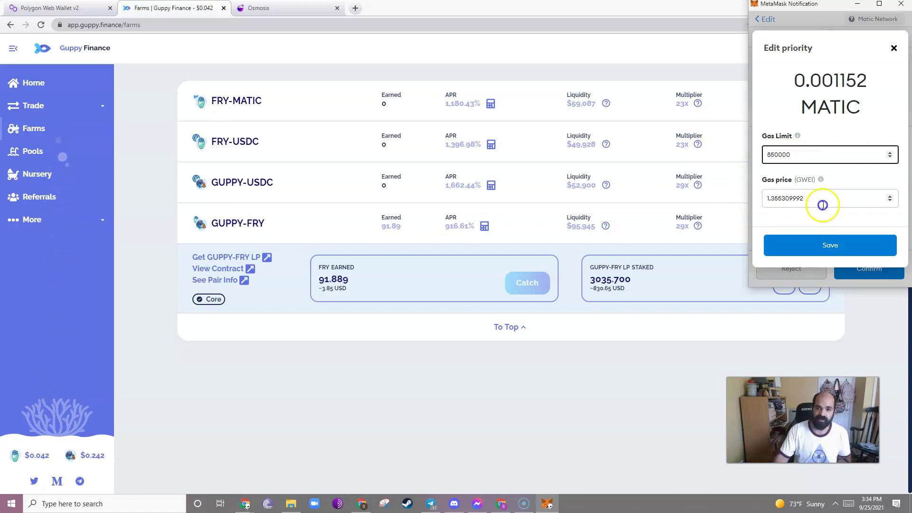
double_click(824, 199)
text(5)
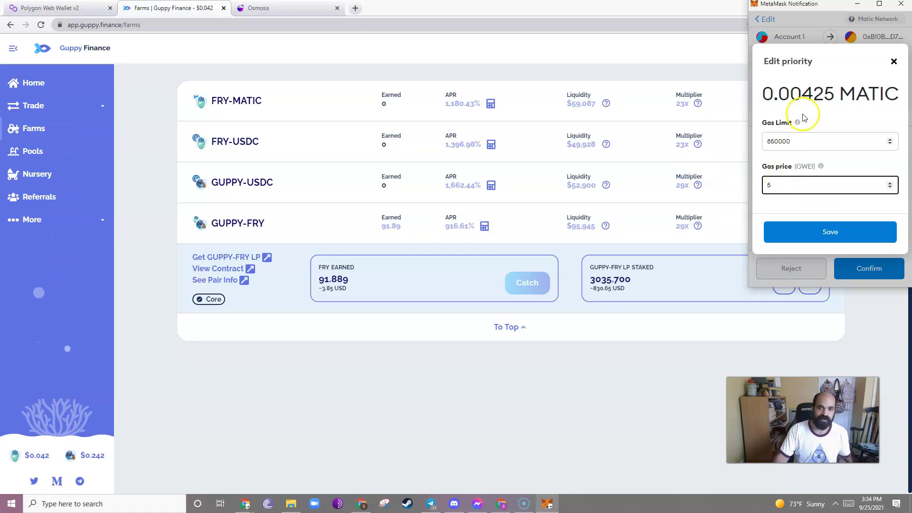
click(827, 229)
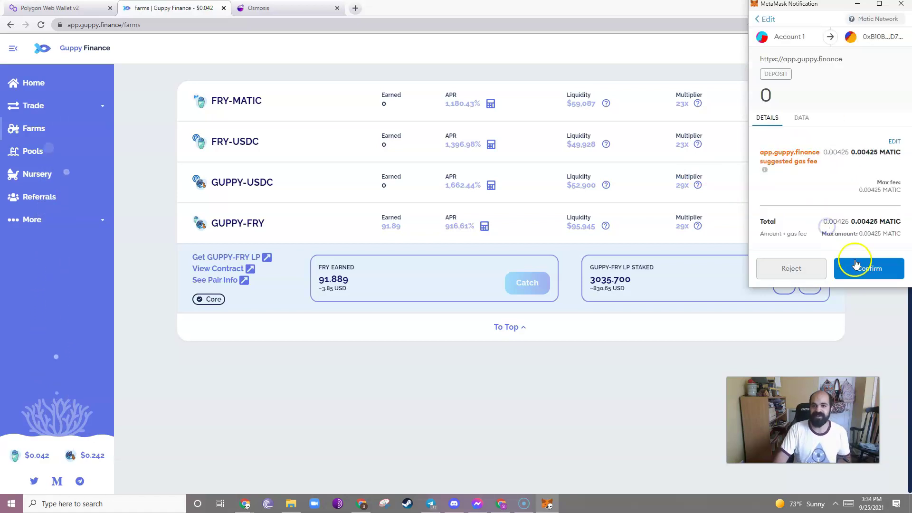
click(862, 265)
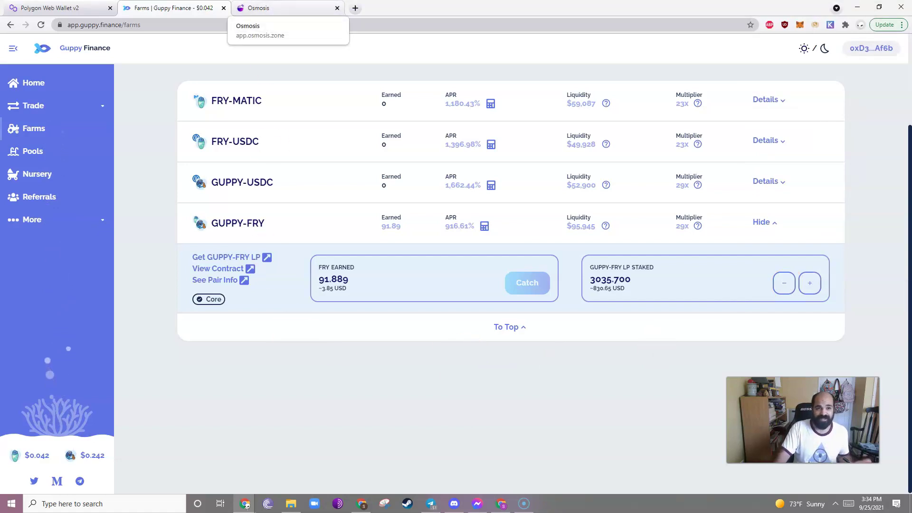
Open the Buy FRY page, dismiss the harvest confirmation notice, and move to the second QuickSwap page.
click(49, 106)
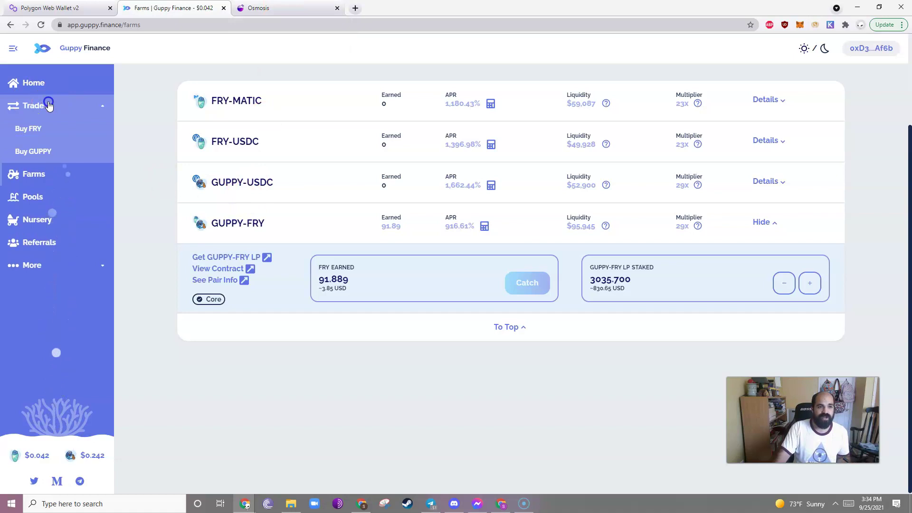
click(41, 128)
key(ctrl+shift+Tab)
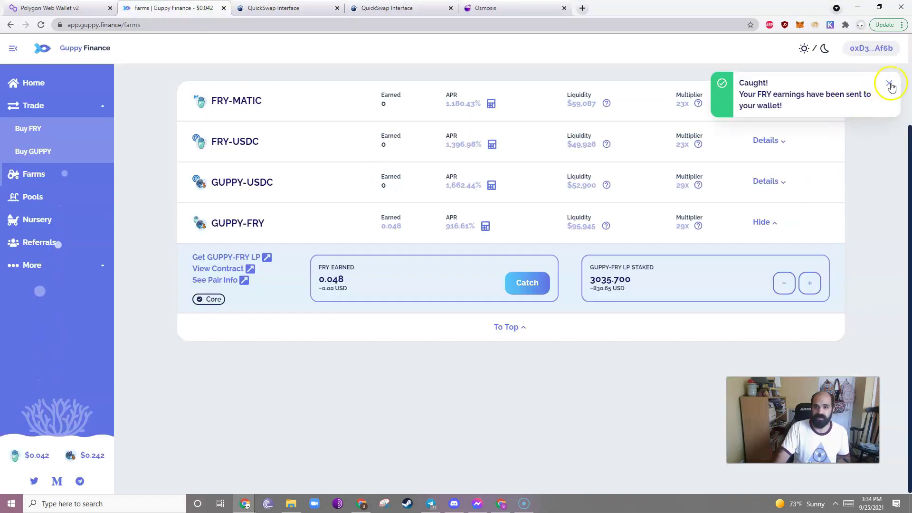
click(889, 84)
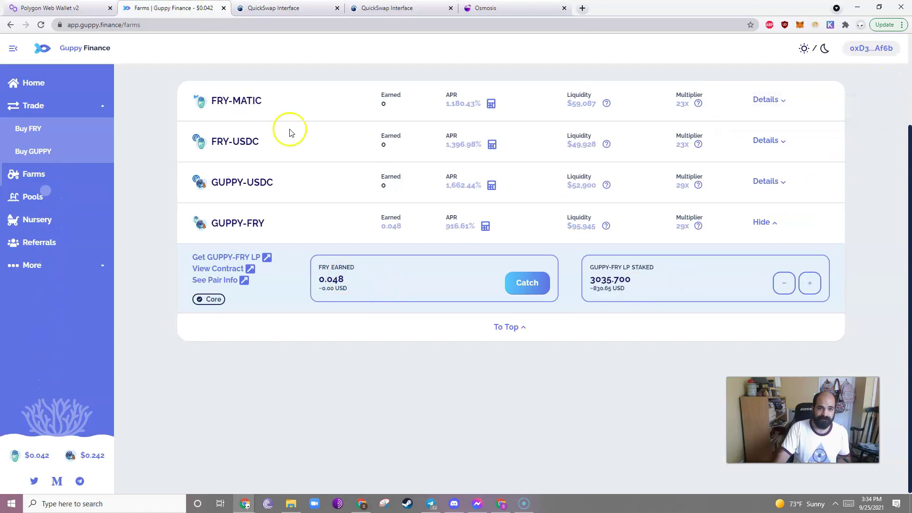
click(404, 9)
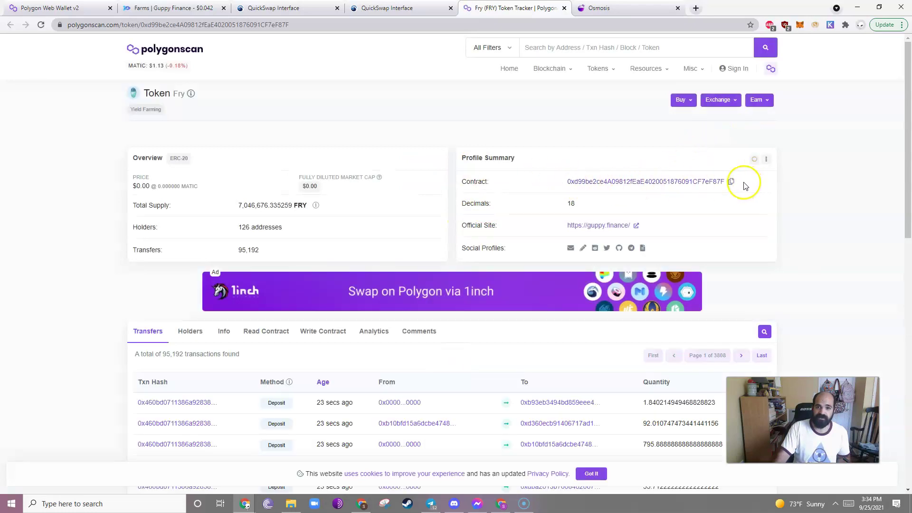
Copy the FRY contract address and accept the imported GUPPY as the token to receive.
click(731, 182)
click(375, 8)
click(299, 8)
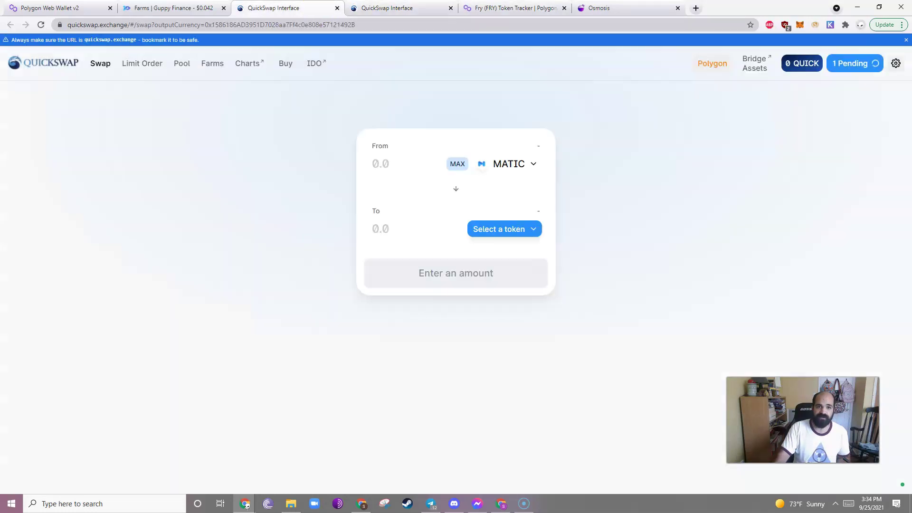
click(508, 229)
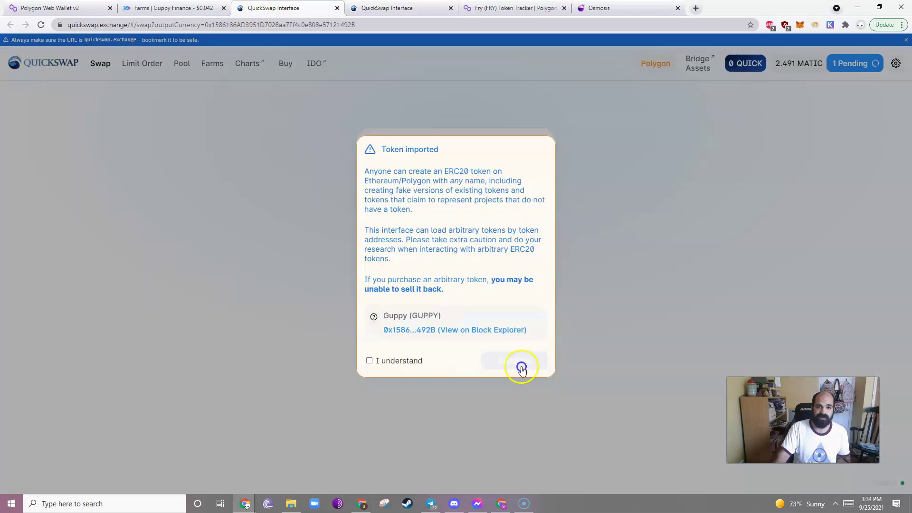
click(372, 360)
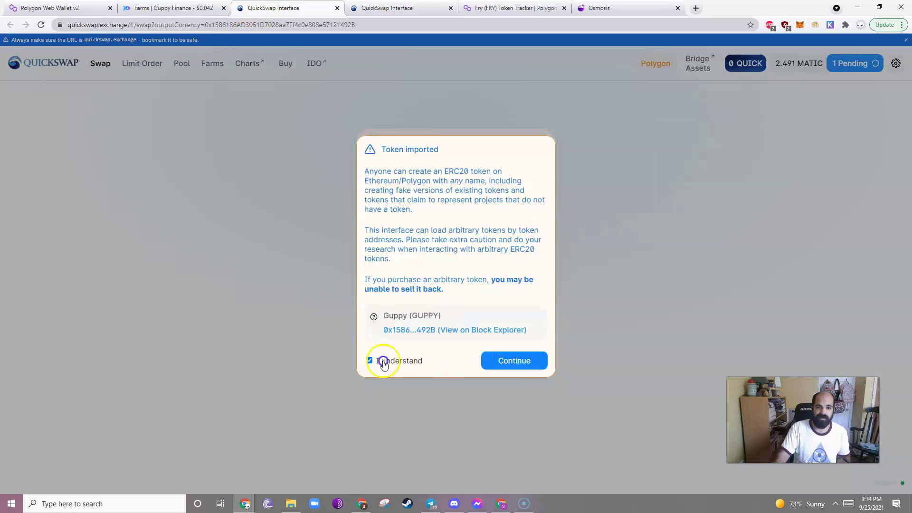
click(515, 362)
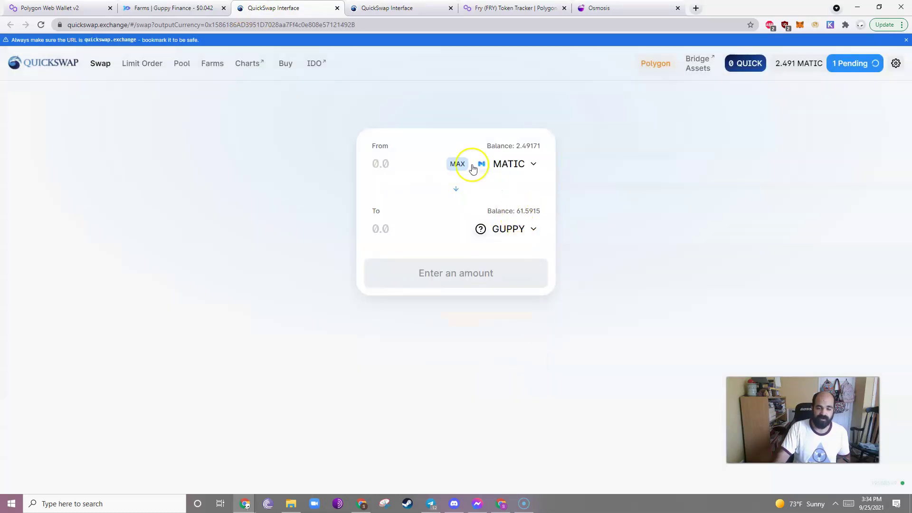
Choose FRY as the From token by its pasted address, enter 45, and review the swap.
click(504, 172)
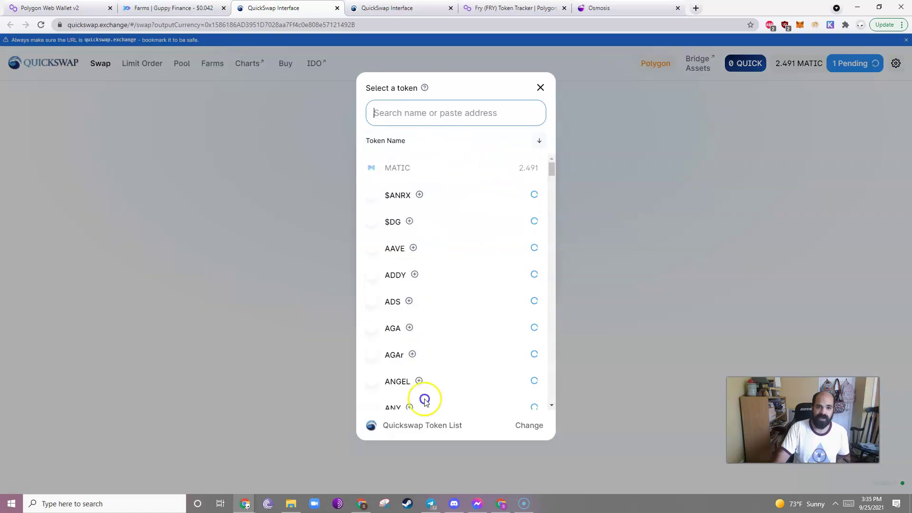
click(426, 114)
click(435, 136)
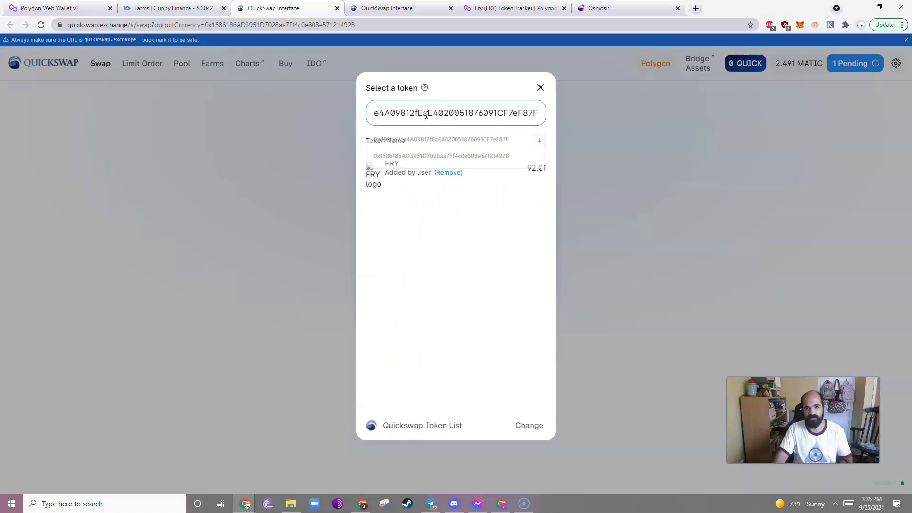
click(487, 172)
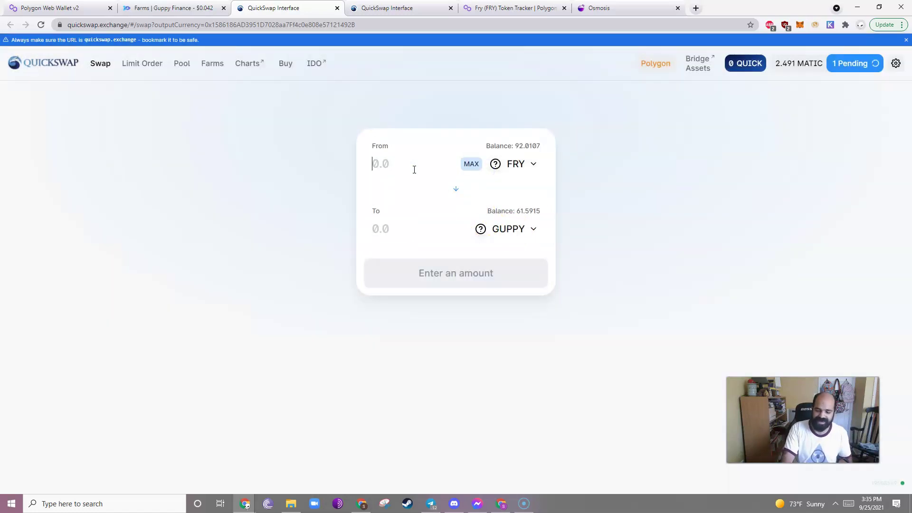
text(45)
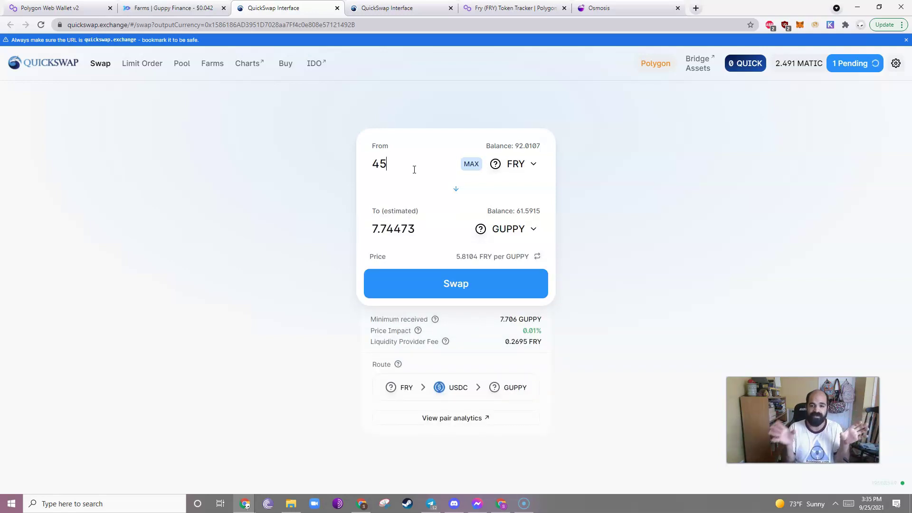
click(458, 287)
Confirm the 45 FRY swap in MetaMask with gas limit 500000 and 5 GWEI gas price.
click(516, 333)
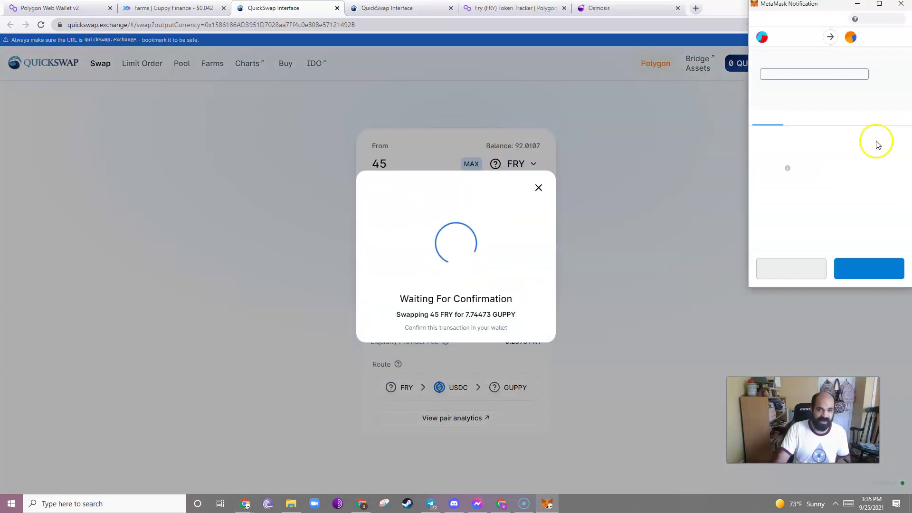
click(887, 141)
drag(790, 154, 724, 152)
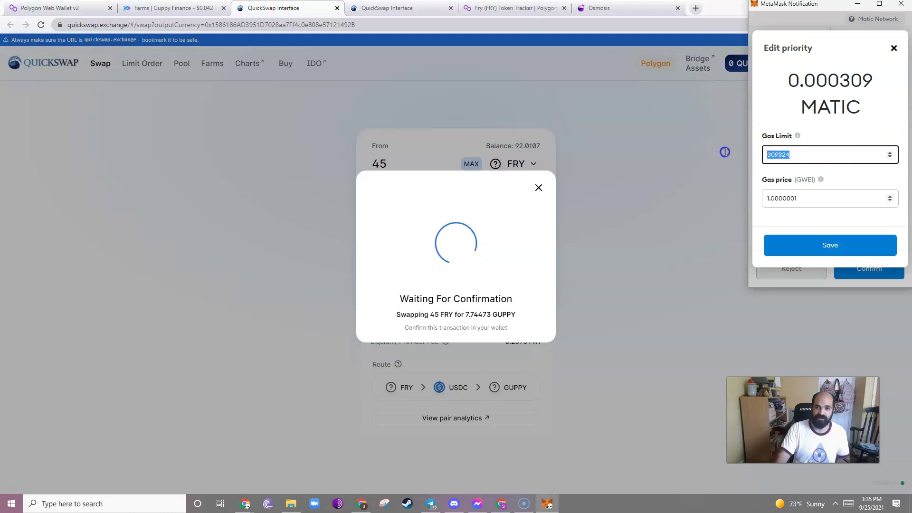
text(50000)
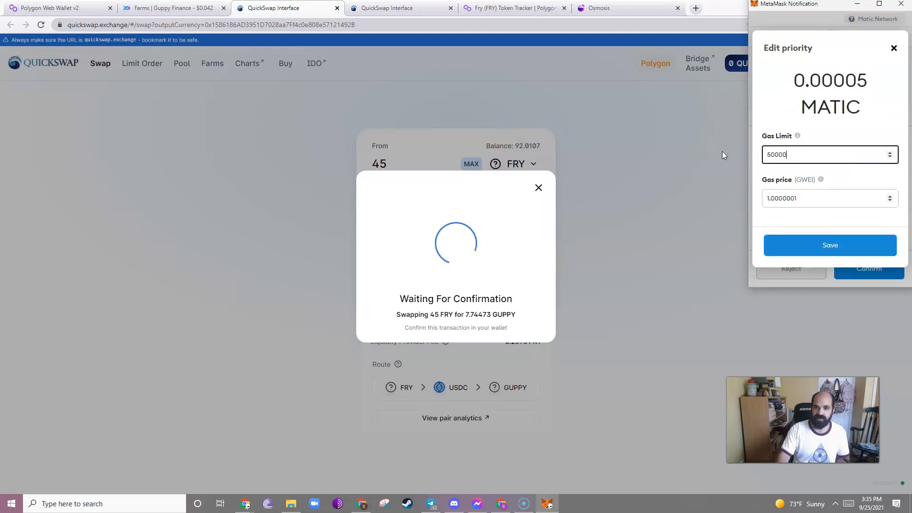
text(0)
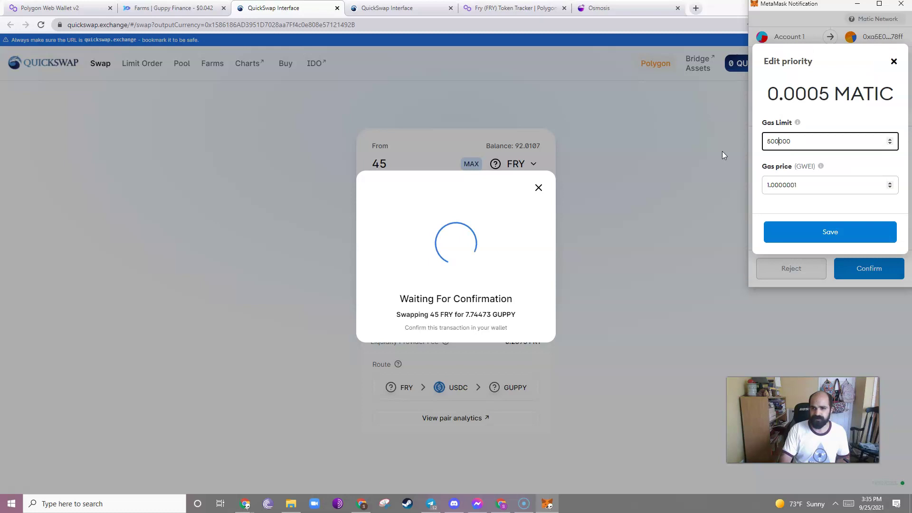
click(811, 191)
text(5)
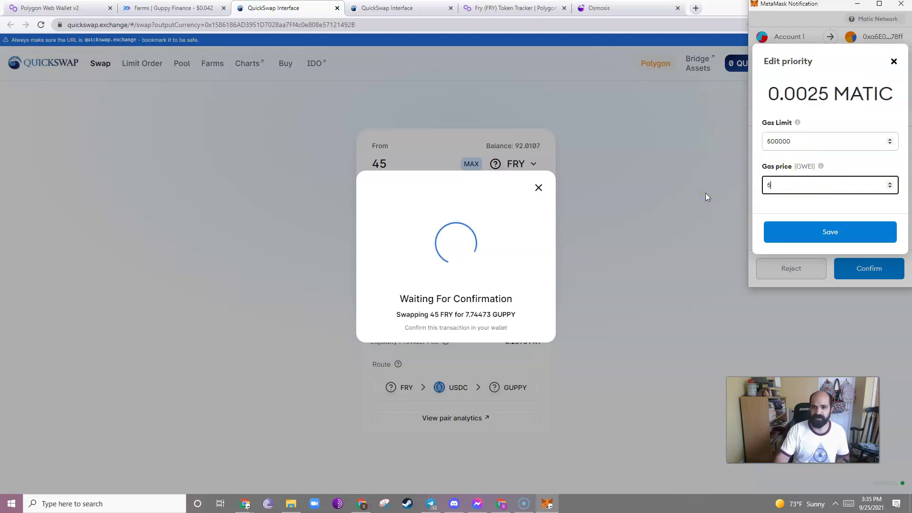
click(822, 232)
click(870, 263)
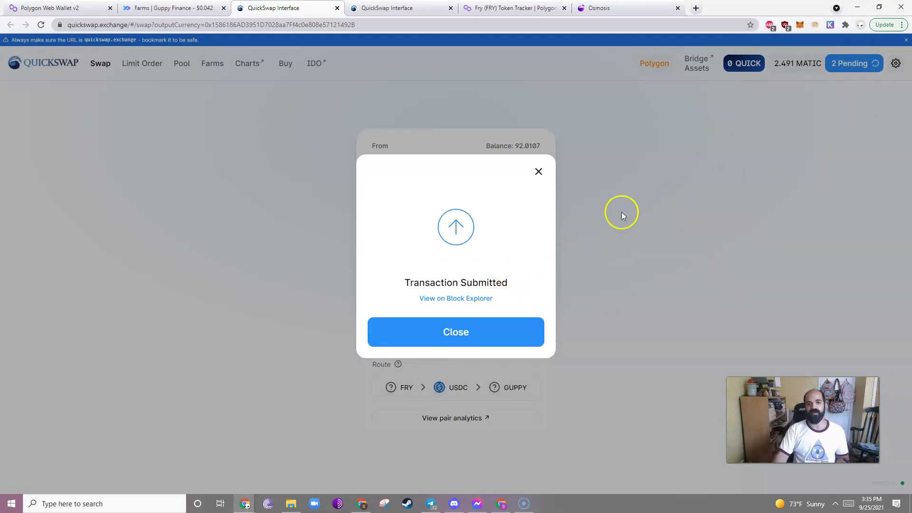
Dismiss the submitted notice, check the swap in wallet activity, and close both QuickSwap tabs.
click(452, 336)
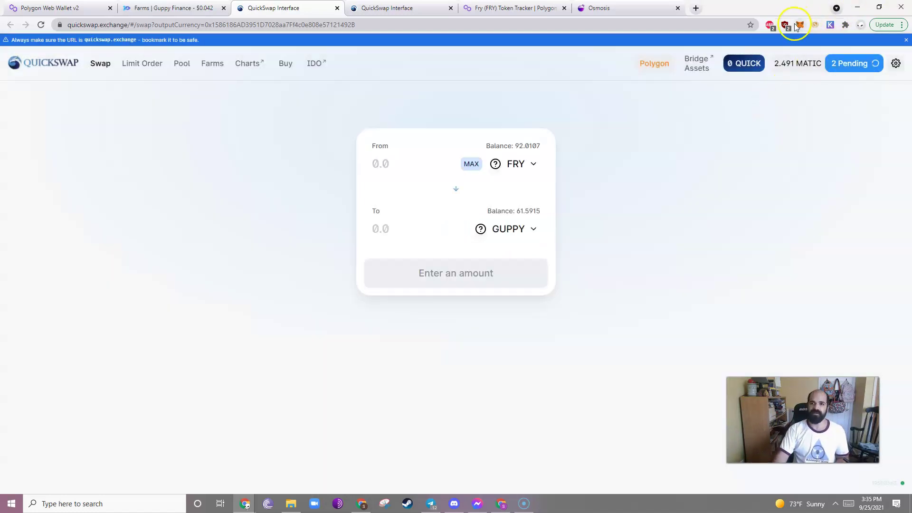
click(800, 25)
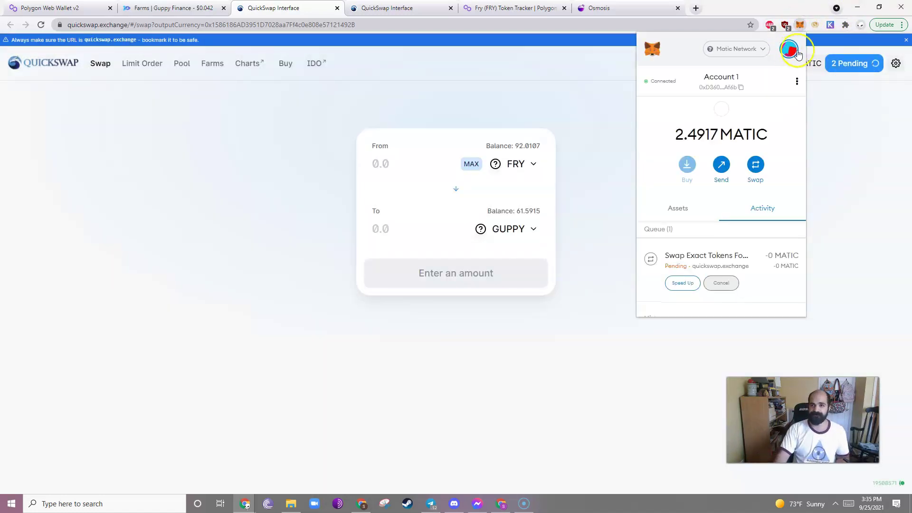
click(771, 221)
click(604, 169)
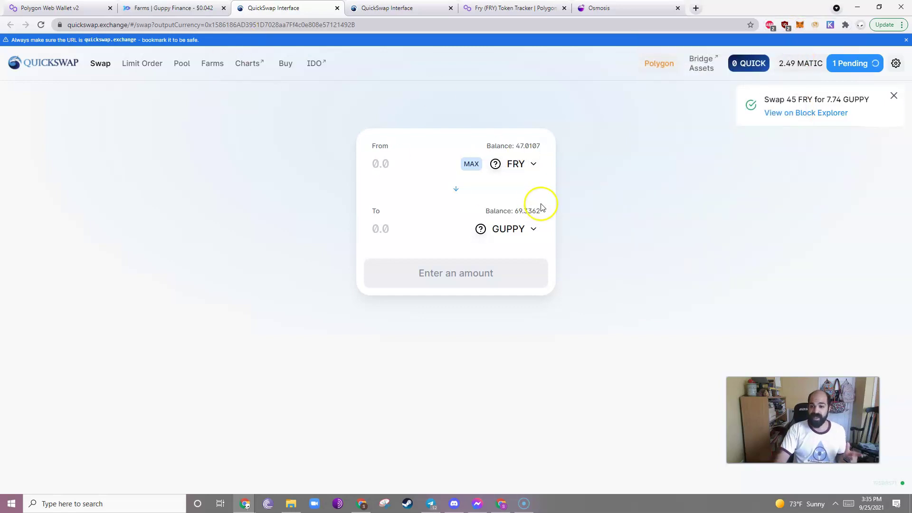
click(337, 9)
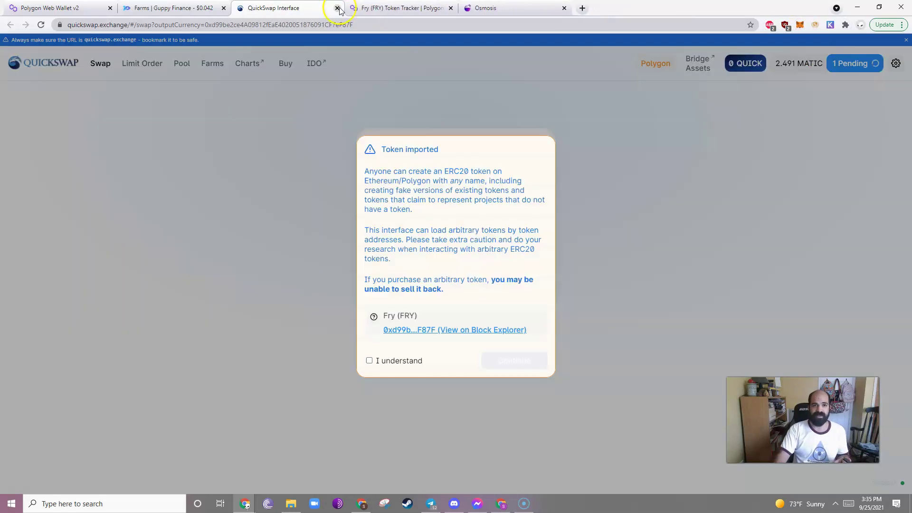
click(337, 8)
Close the FRY token tracker and review a liquidity deposit of the full 47.0107 FRY with 8.09103 GUPPY.
click(158, 8)
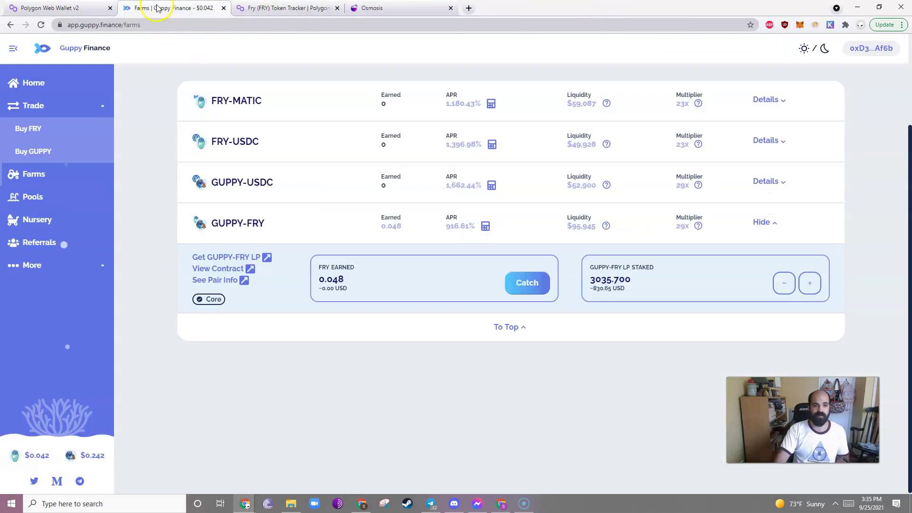
click(338, 9)
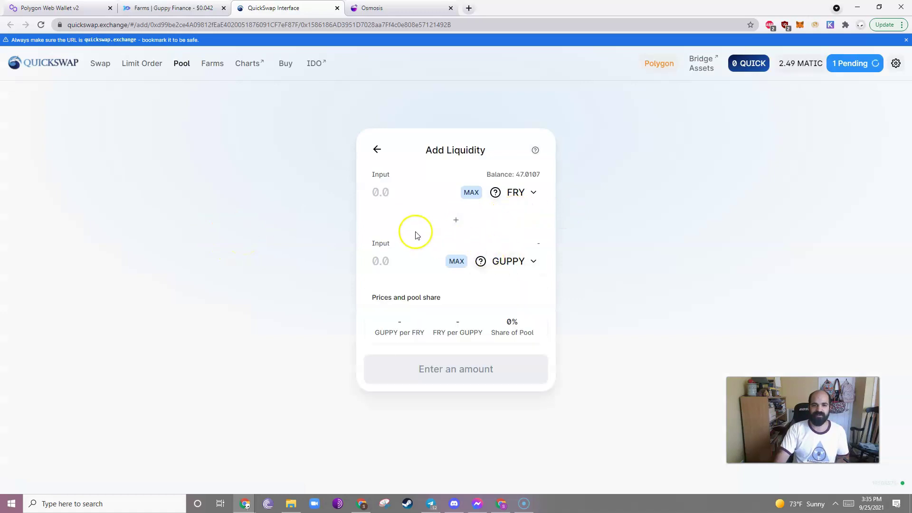
click(471, 192)
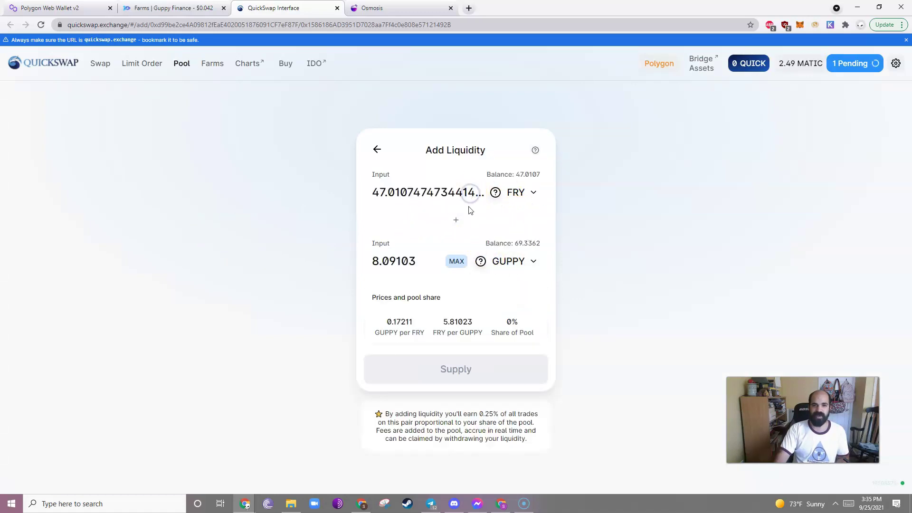
click(453, 369)
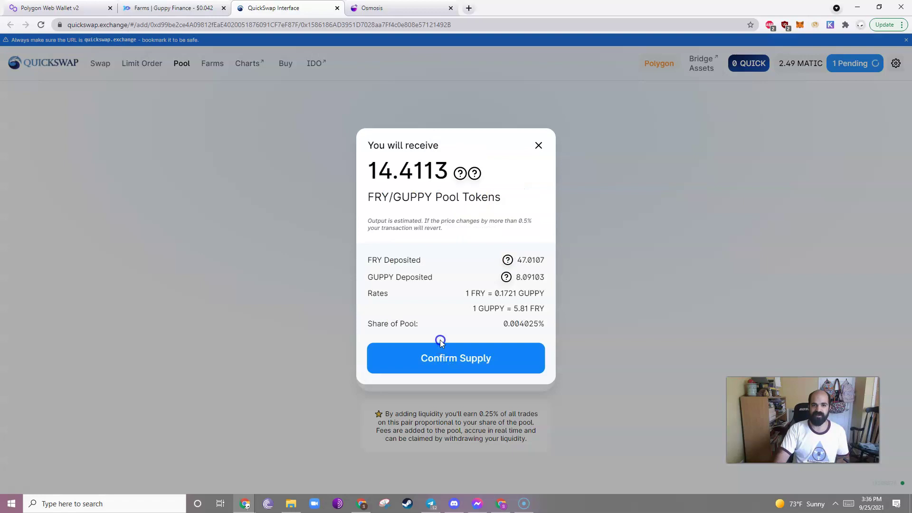
Supply the liquidity in MetaMask with gas limit 500000 and 5 GWEI, then check it's pending.
click(459, 358)
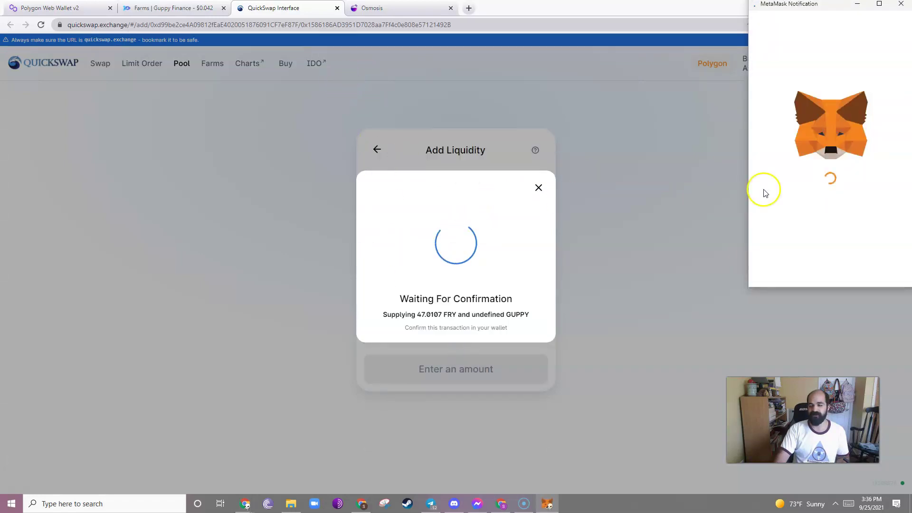
click(896, 138)
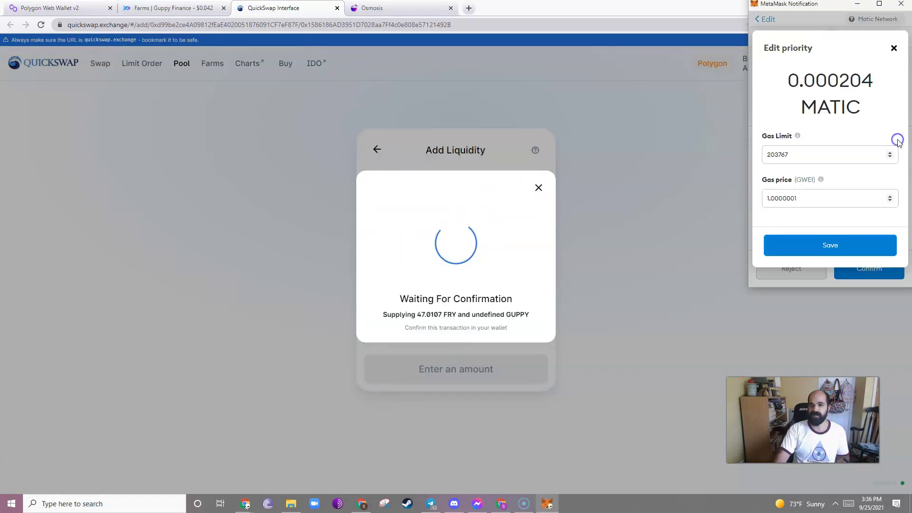
click(814, 152)
text(500000)
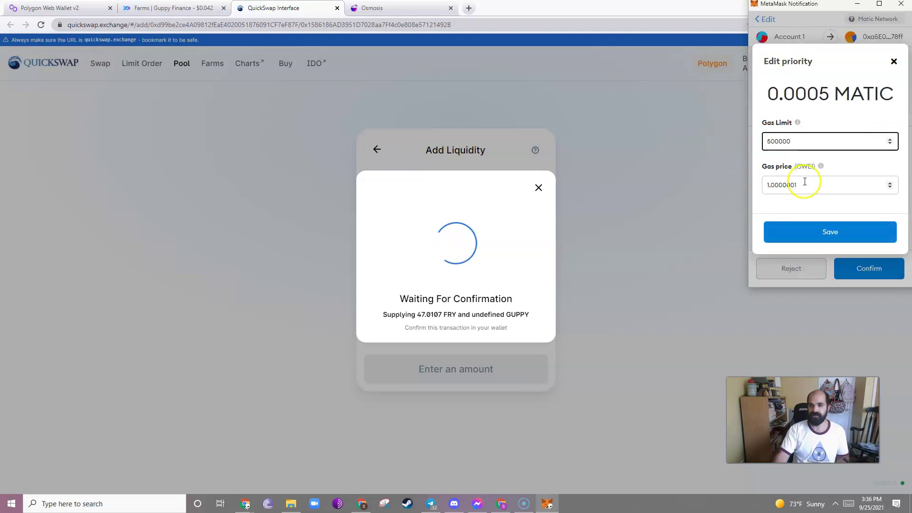
drag(803, 181, 665, 178)
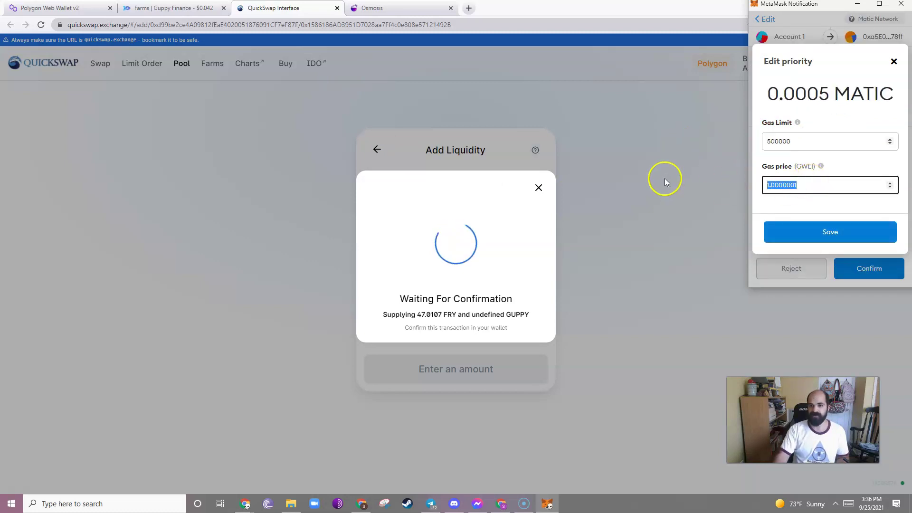
text(5)
click(858, 235)
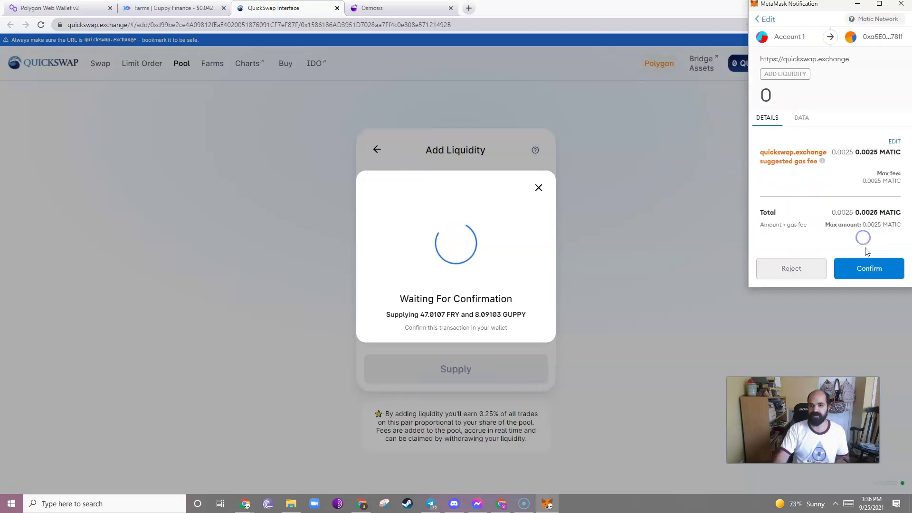
click(869, 267)
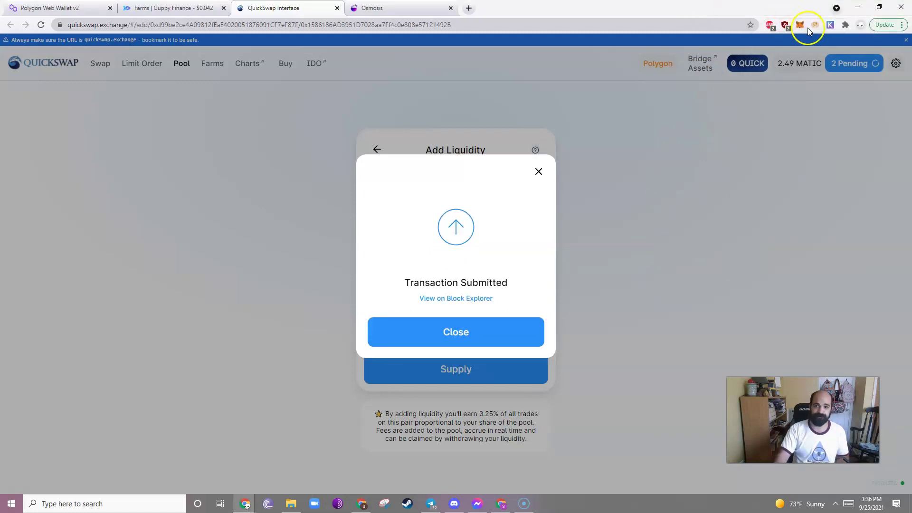
click(800, 25)
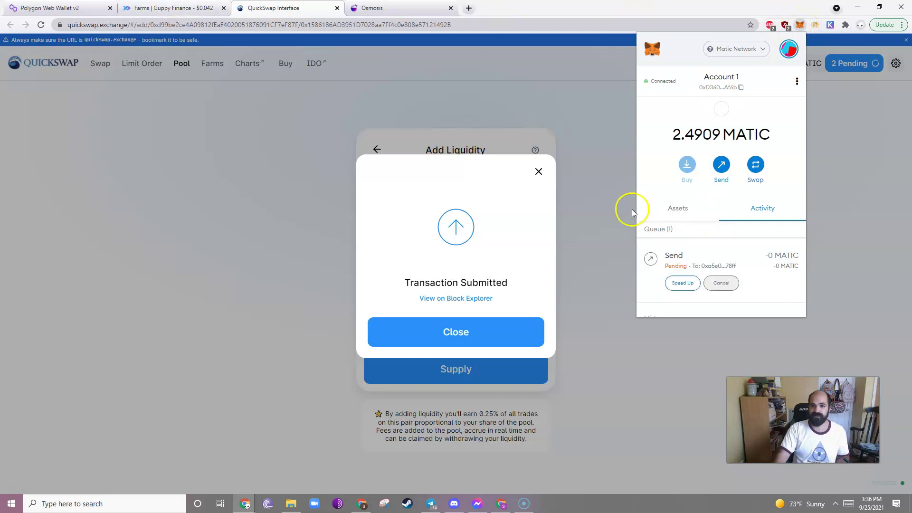
Search Google Drive for 'apr', open APR Vs APY (Staking Calc) in a new tab, and close Drive.
click(469, 9)
text(drive.google.com/drive/u/0/my-drive)
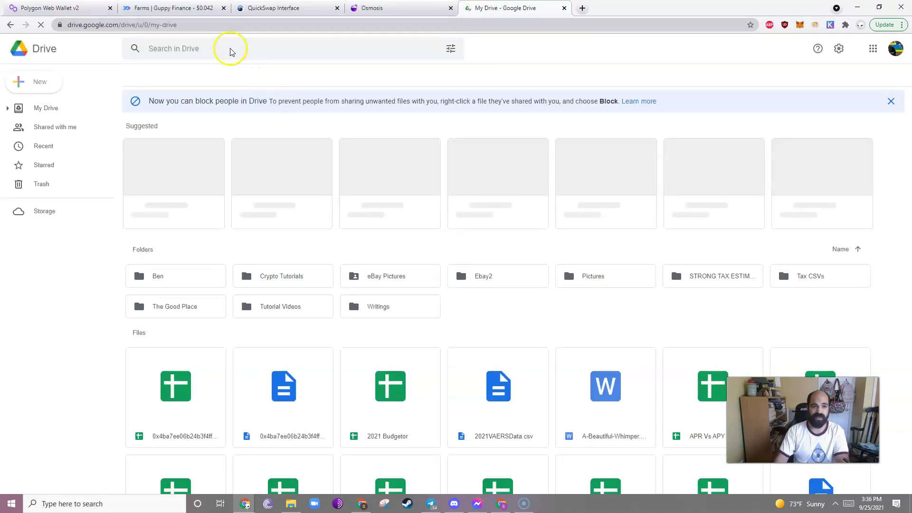
click(220, 51)
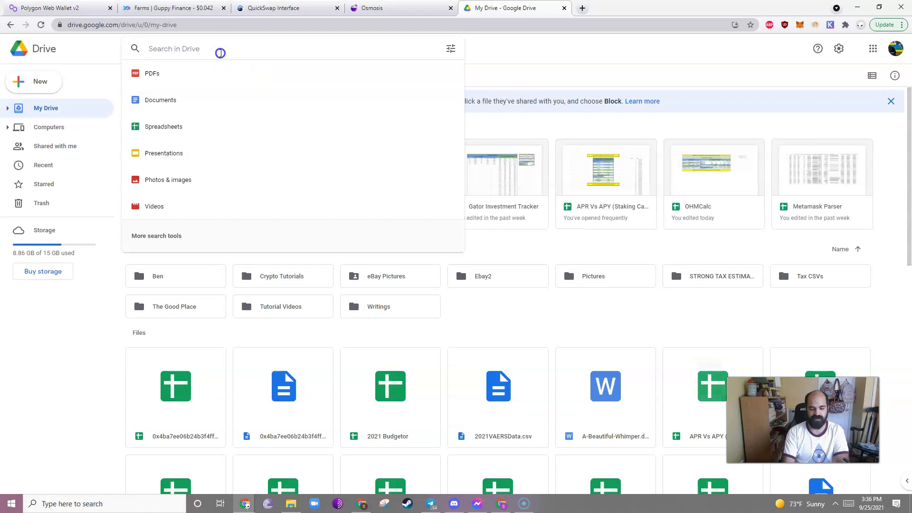
text(apr)
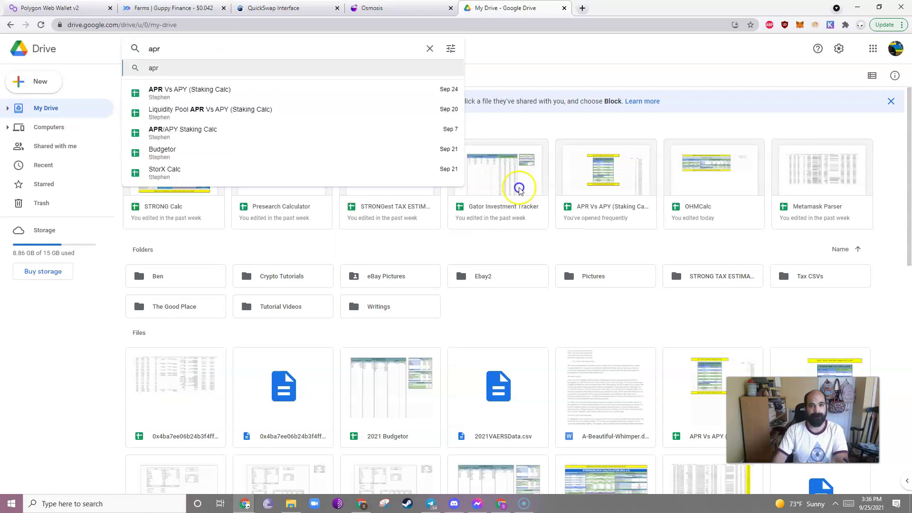
double_click(587, 180)
click(554, 13)
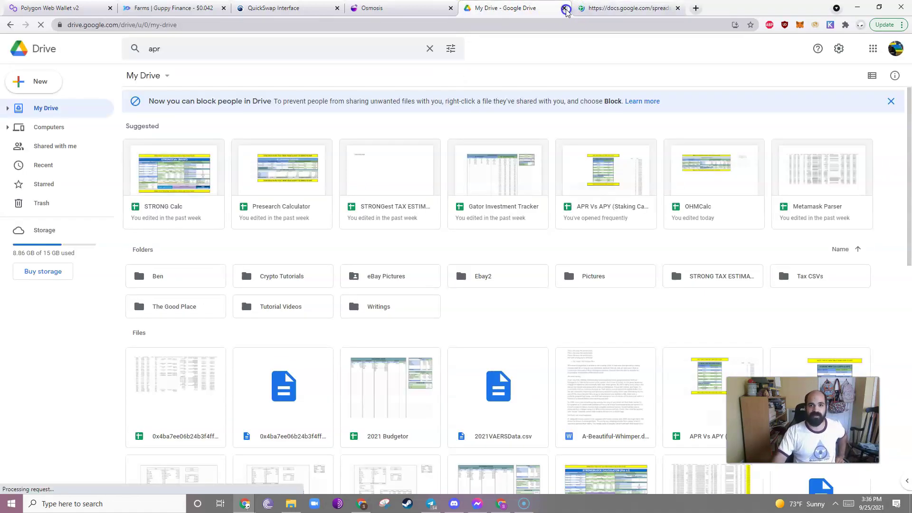
click(563, 8)
Reload the farms page and submit a stake of the entire 14.411 LP balance into GUPPY-FRY.
click(149, 8)
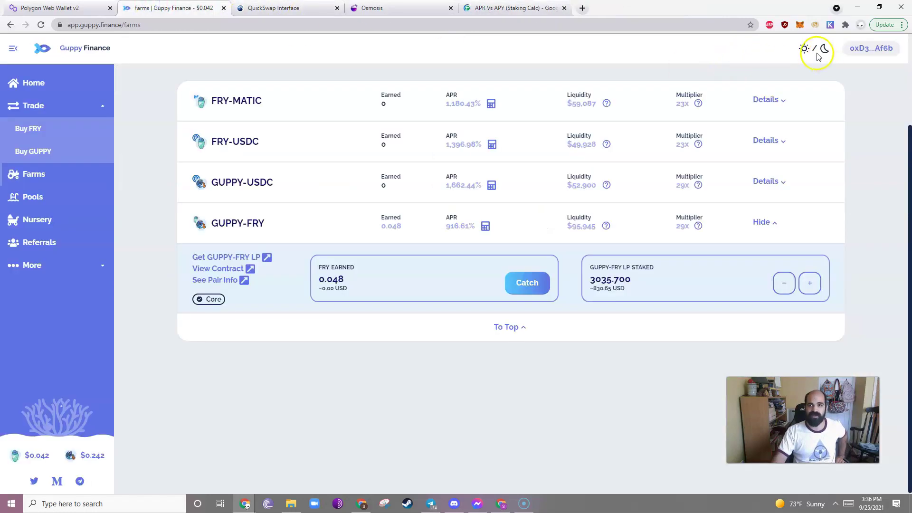
click(799, 24)
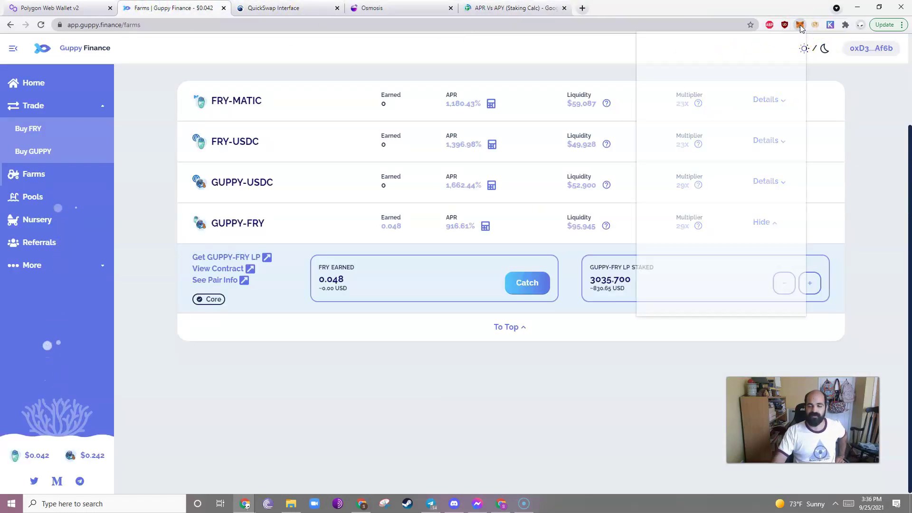
click(41, 25)
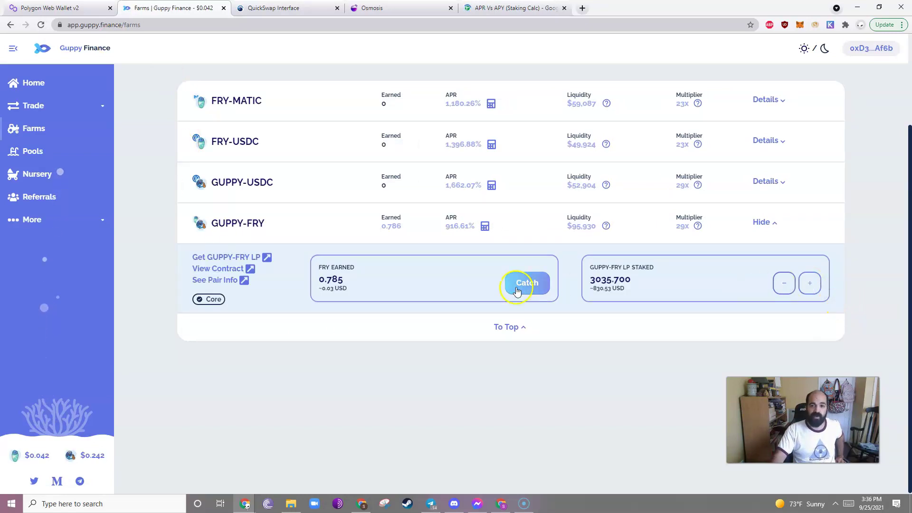
click(810, 283)
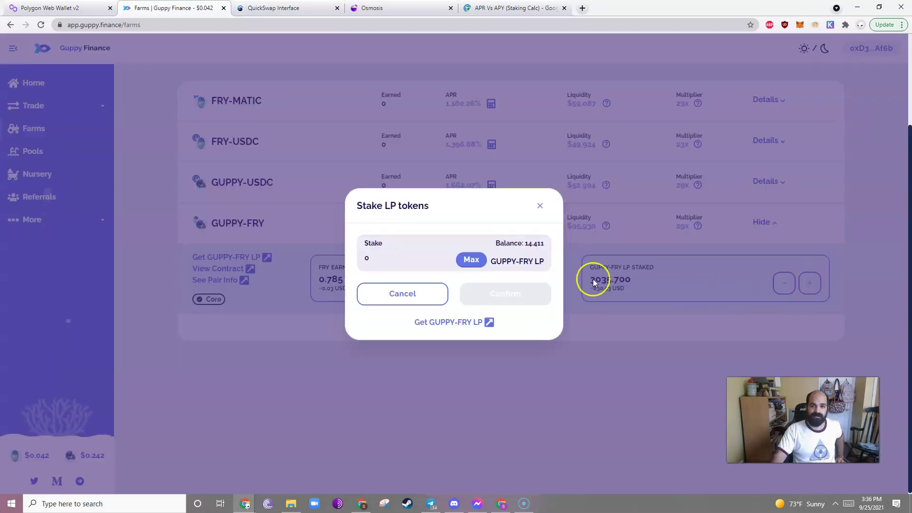
click(471, 259)
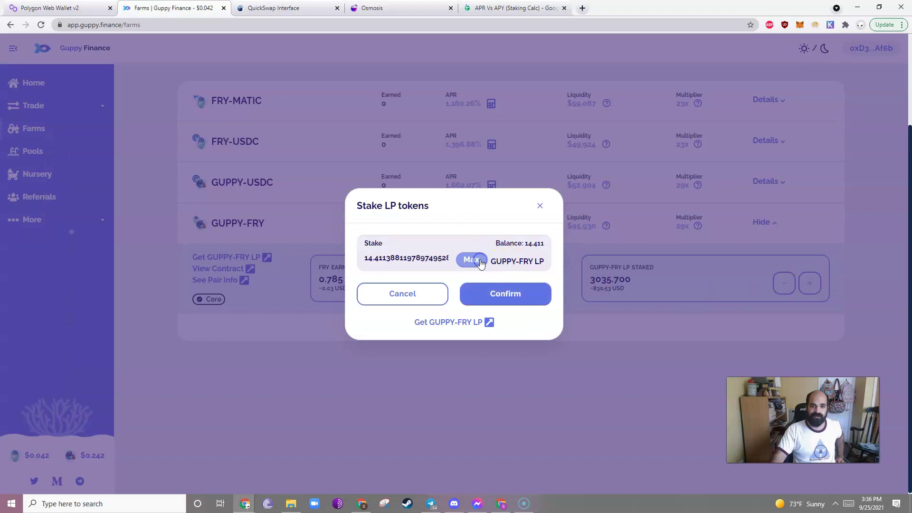
click(505, 293)
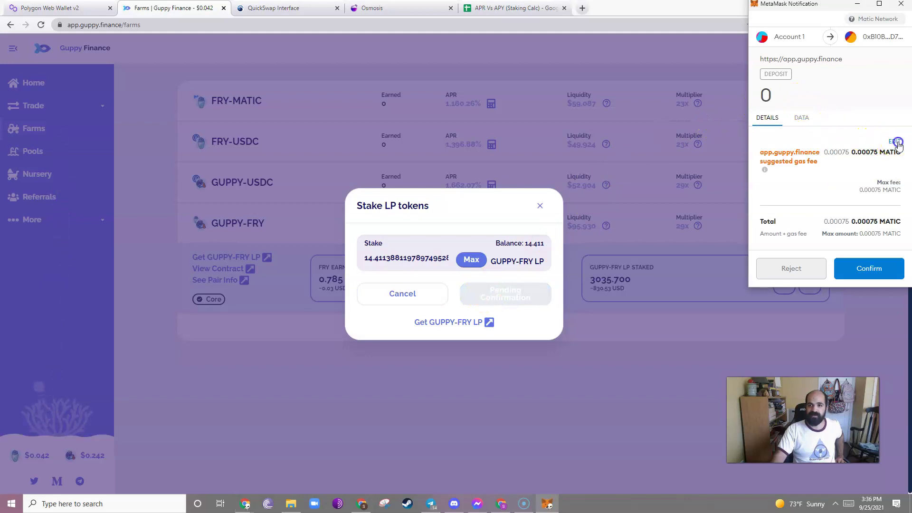
Approve the staking transaction in MetaMask with gas limit 850000 and 5 GWEI gas price.
click(894, 142)
drag(808, 141, 724, 134)
click(770, 141)
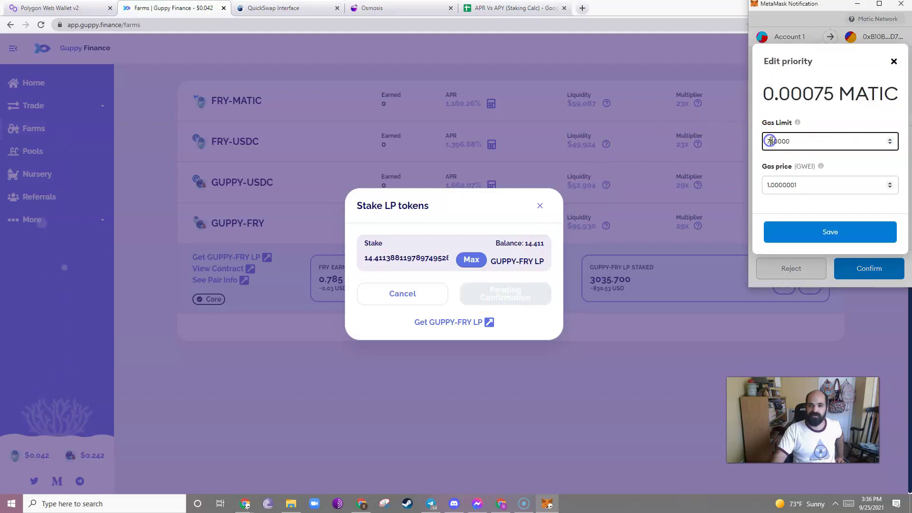
text(8)
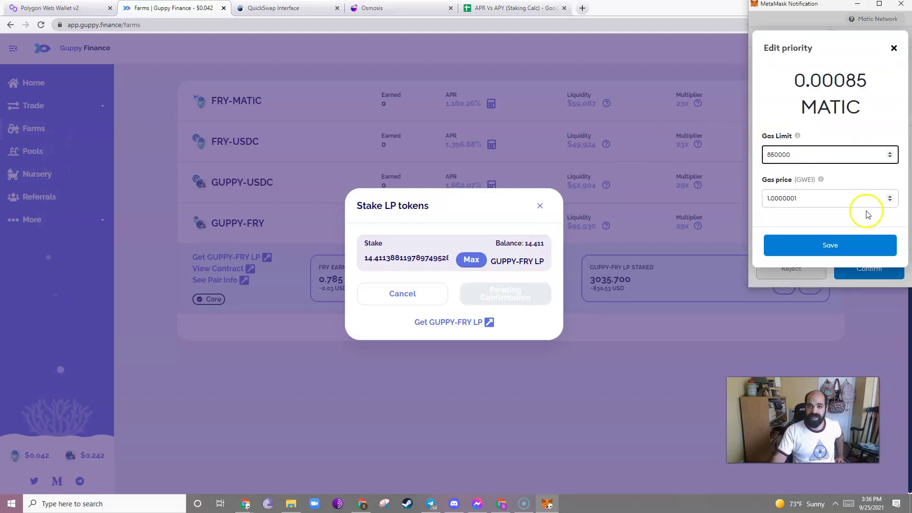
double_click(796, 198)
text(5)
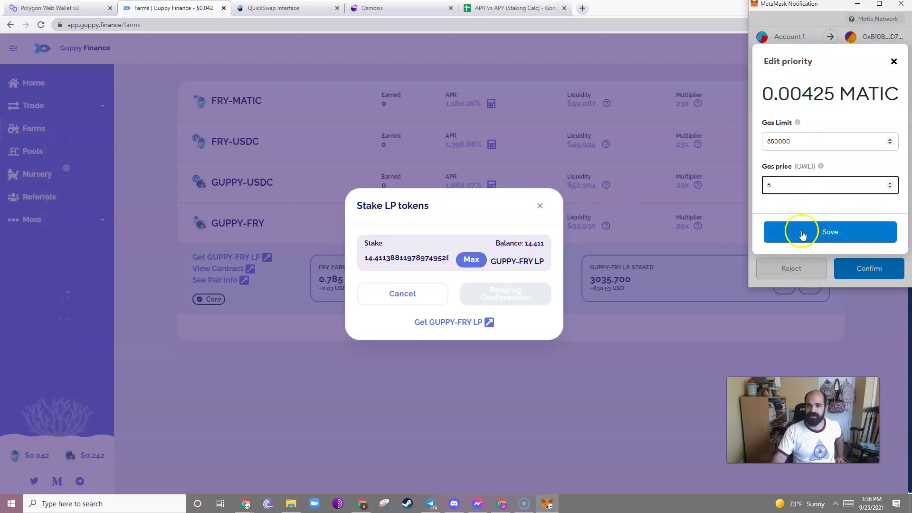
click(808, 244)
click(861, 269)
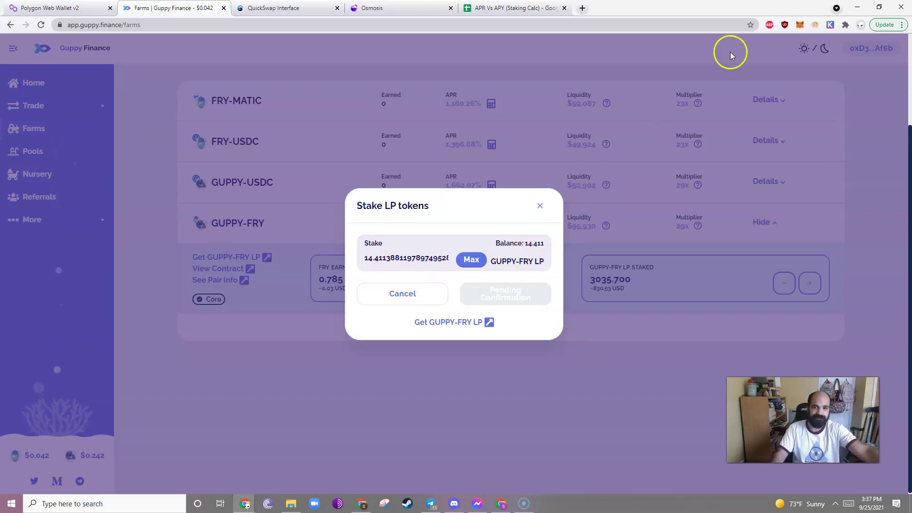
Check the pending stake in the wallet, then highlight the position's $834.47 USD value.
click(801, 26)
click(590, 397)
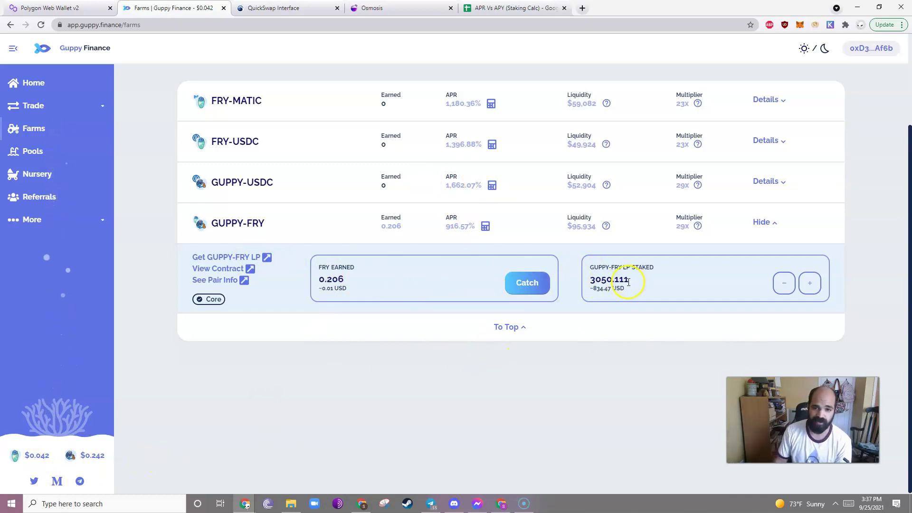
double_click(596, 290)
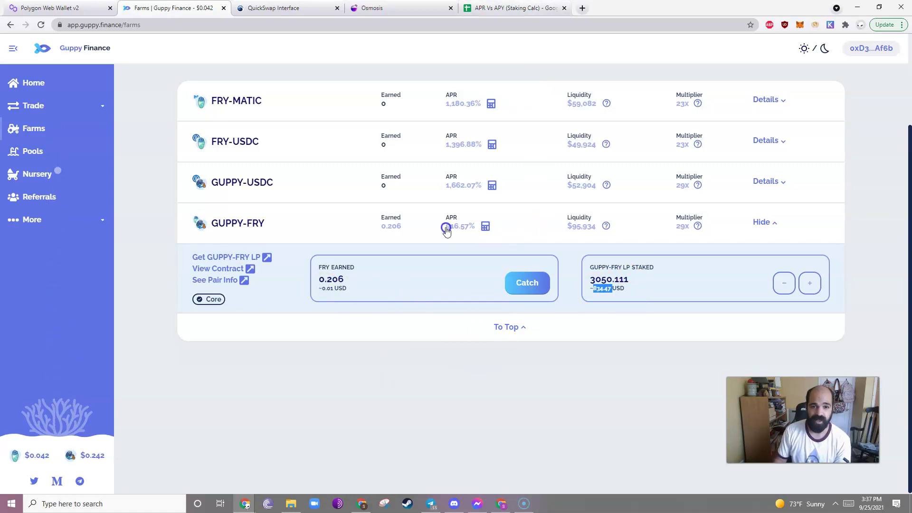
Set the staking calculator to a 916% base APR, an $834 initial investment and compounding every 1 day.
key(ctrl+5)
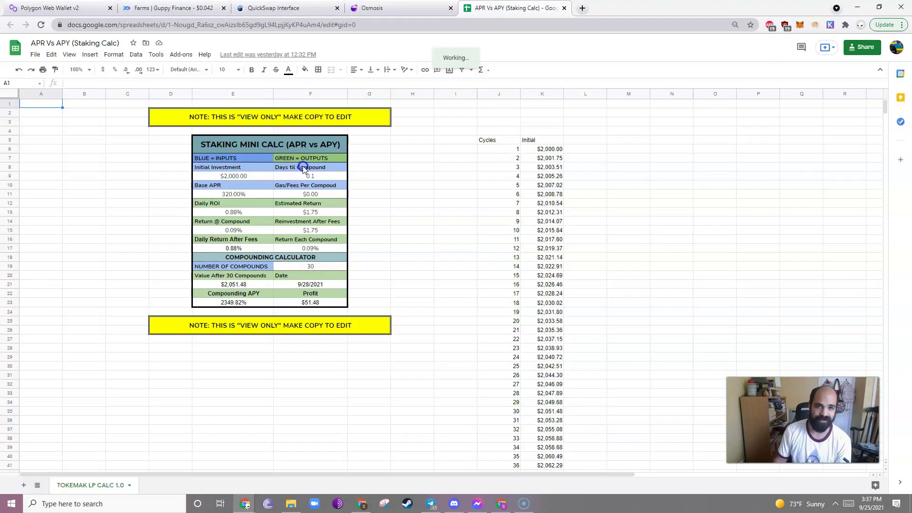
click(235, 195)
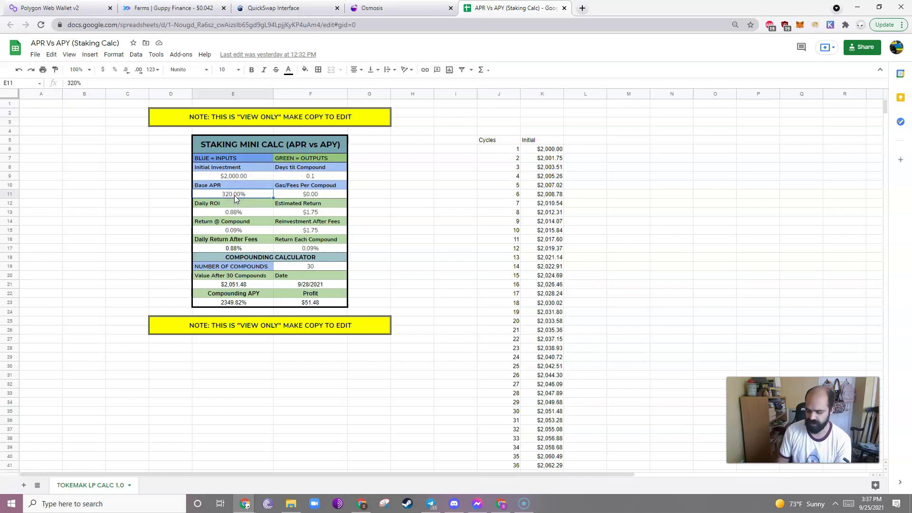
text(9)
key(Return)
key(Up)
key(Up)
key(Up)
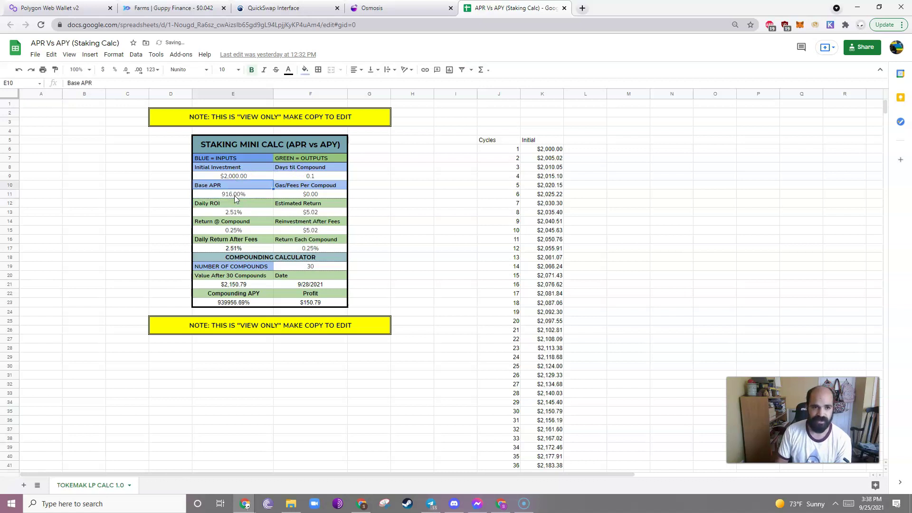
text(834)
key(Tab)
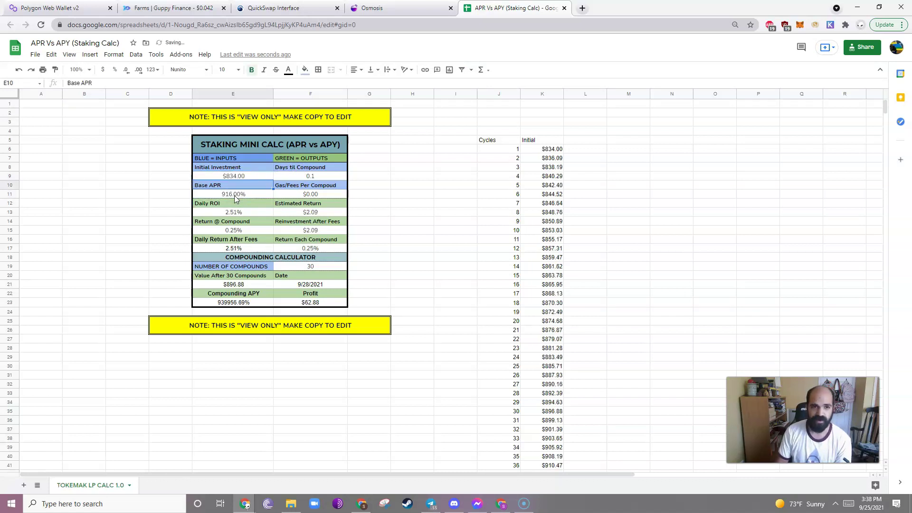
text(1)
key(Return)
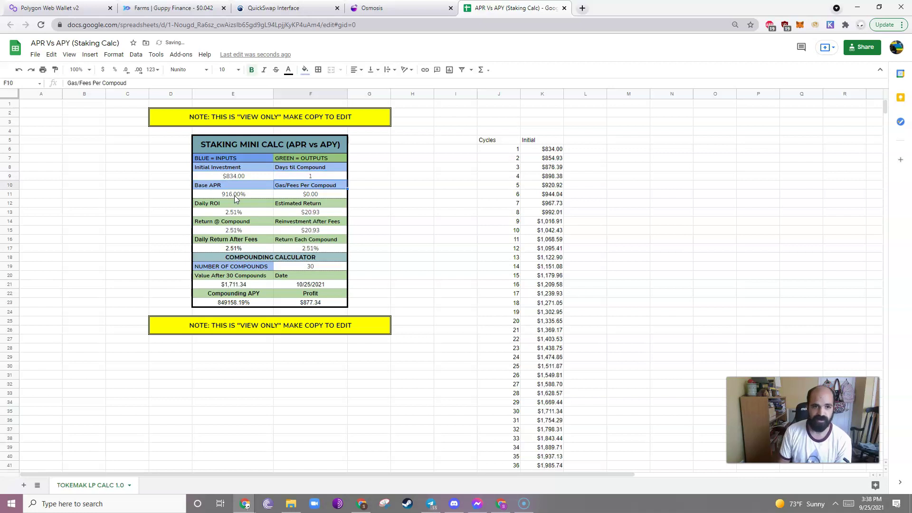
Hide the cycle table columns J–K.
drag(501, 95, 537, 99)
right_click(544, 97)
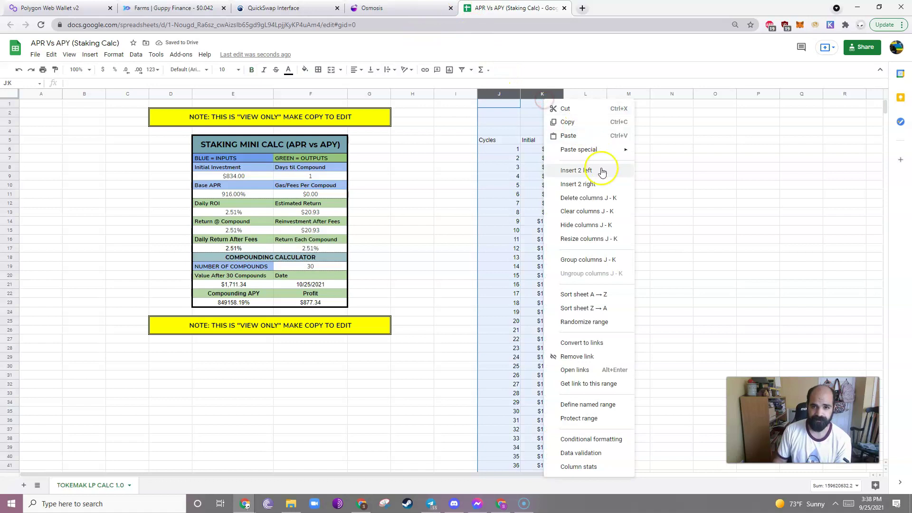
click(584, 226)
click(409, 287)
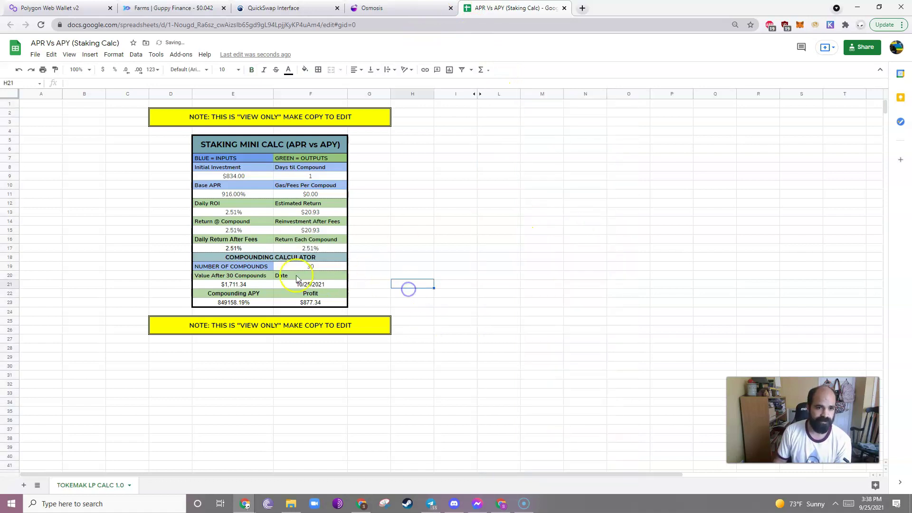
Inspect the formulas behind Compounding APY, Daily ROI and the 30-compound value.
click(235, 303)
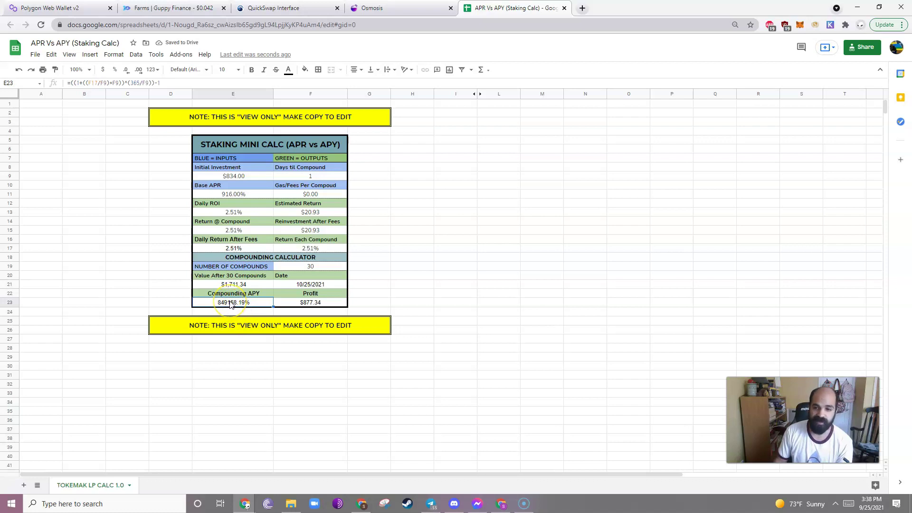
click(236, 307)
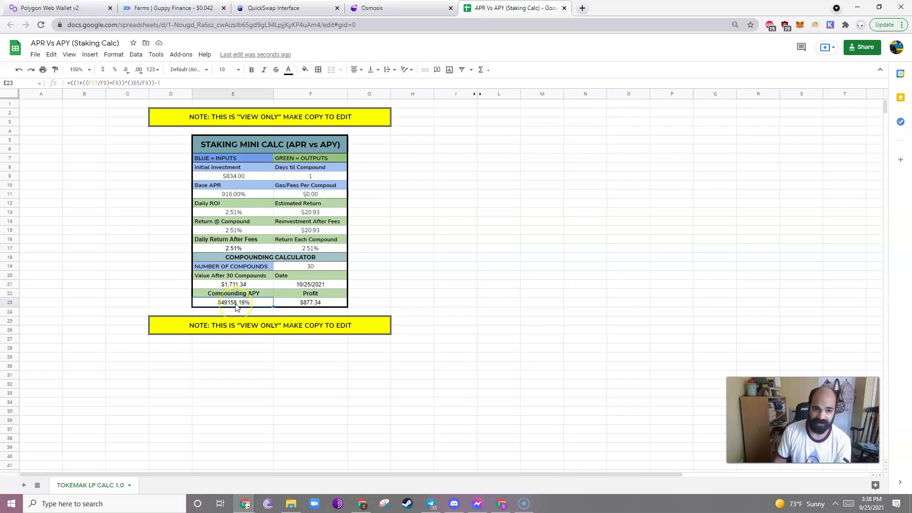
click(261, 214)
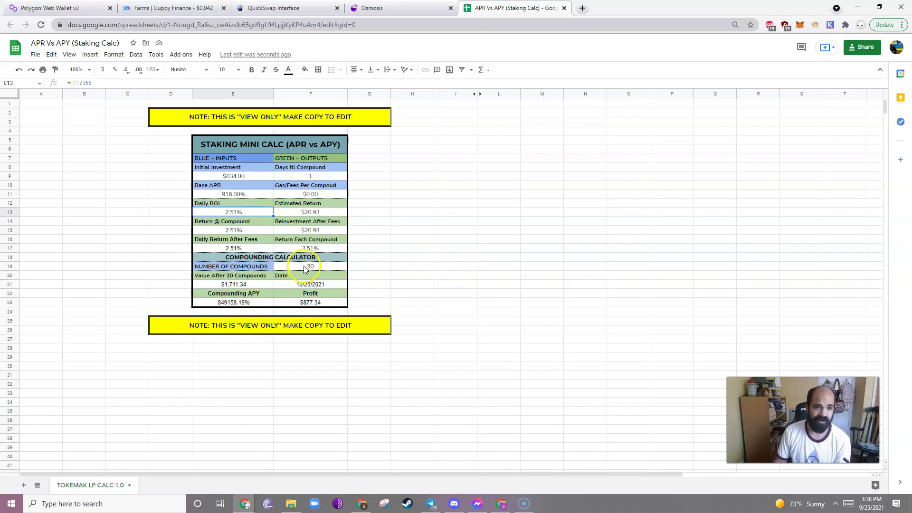
click(233, 285)
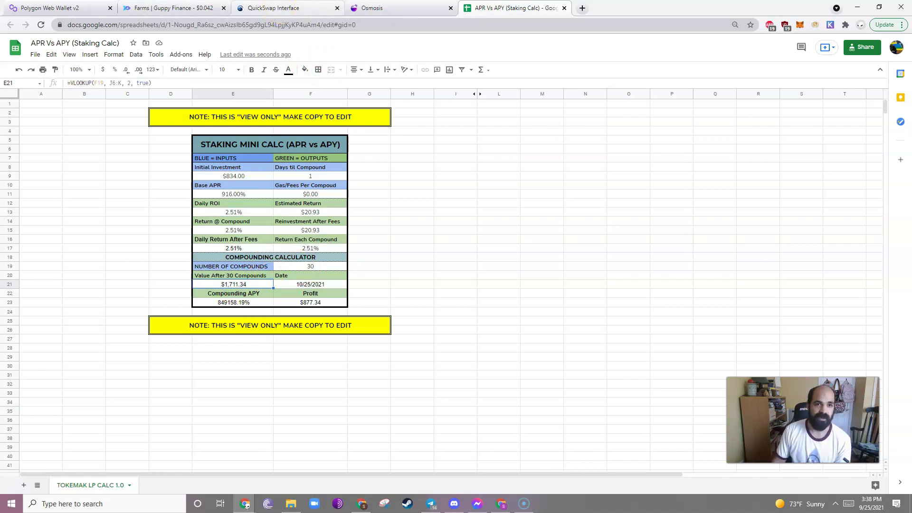
Review the GUPPY-FRY farm with 3050.111 LP staked, then return to the staking calculator sheet.
click(266, 8)
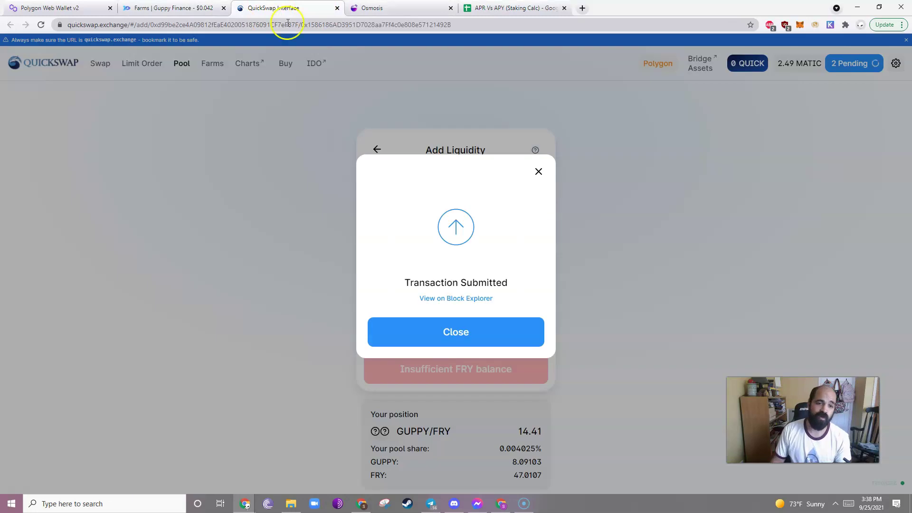
click(171, 8)
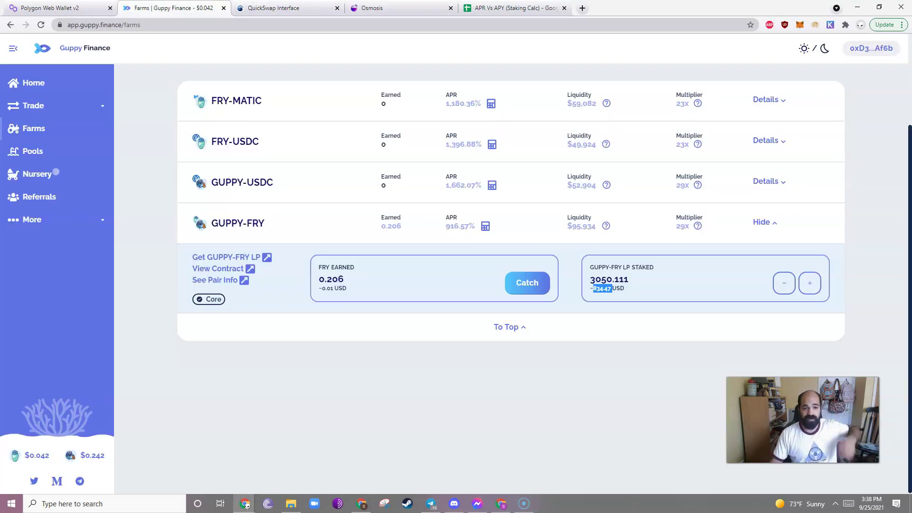
click(38, 153)
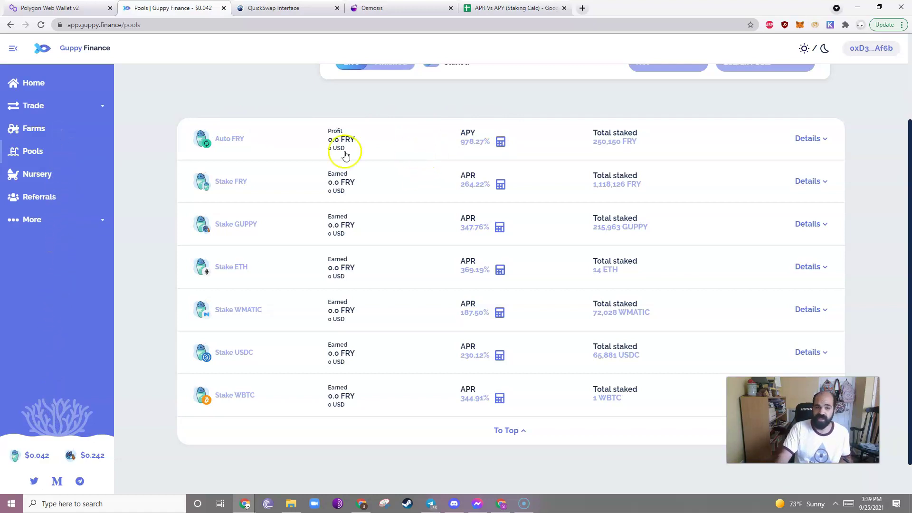
click(33, 129)
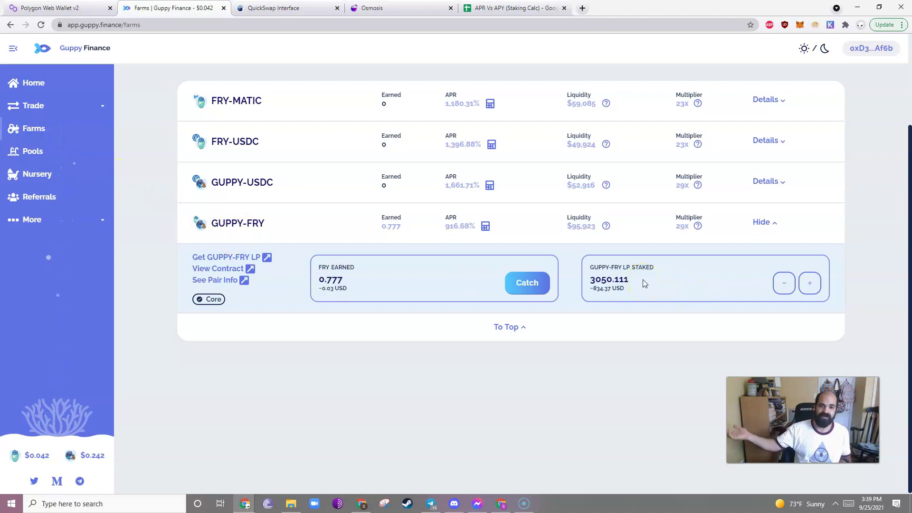
key(ctrl+5)
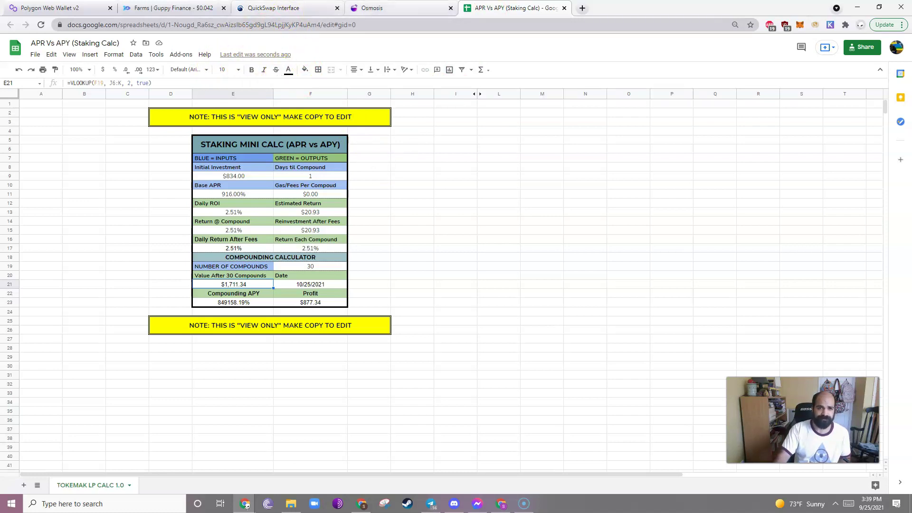
Reverse the Osmosis swap to OSMO→ATOM and submit 1.80 OSMO for about 0.280558 ATOM.
click(394, 8)
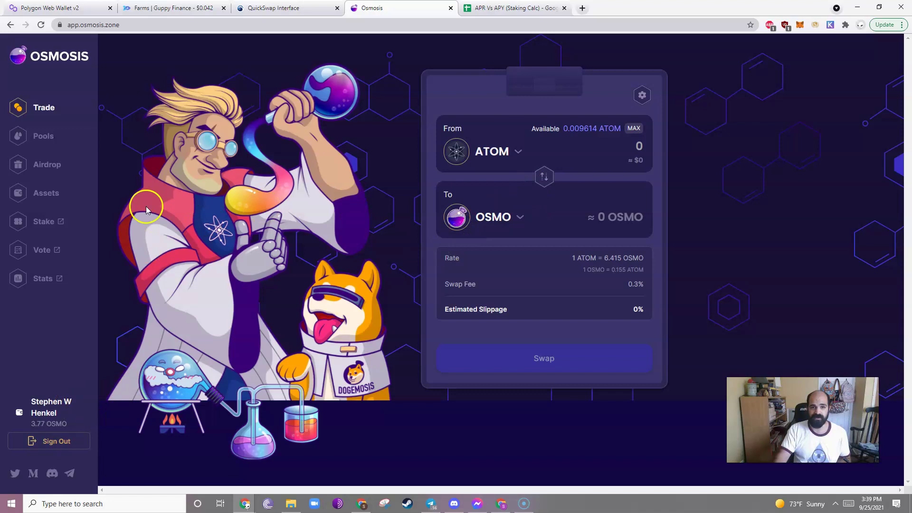
click(542, 178)
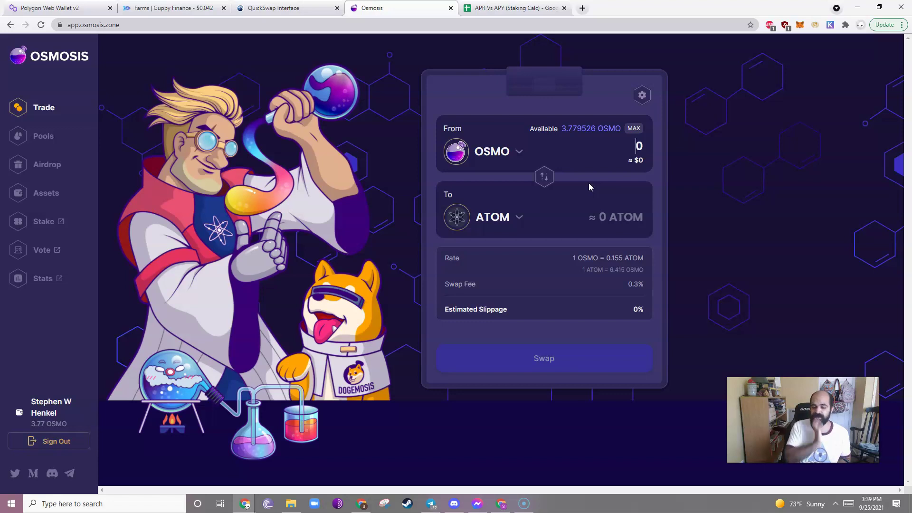
text(1.85)
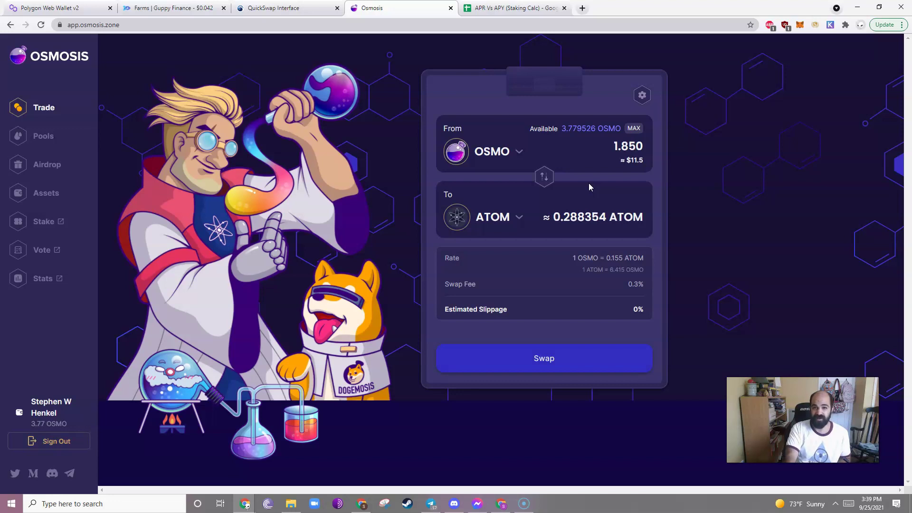
key(BackSpace)
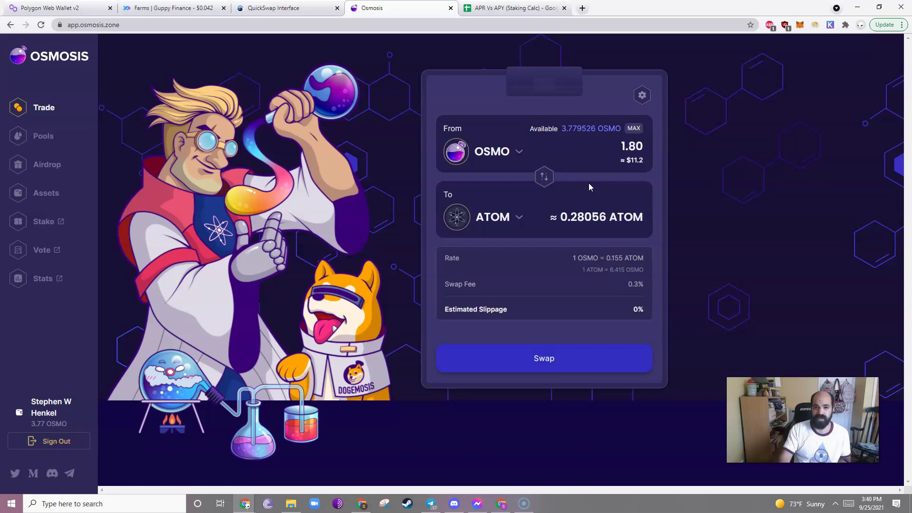
click(586, 194)
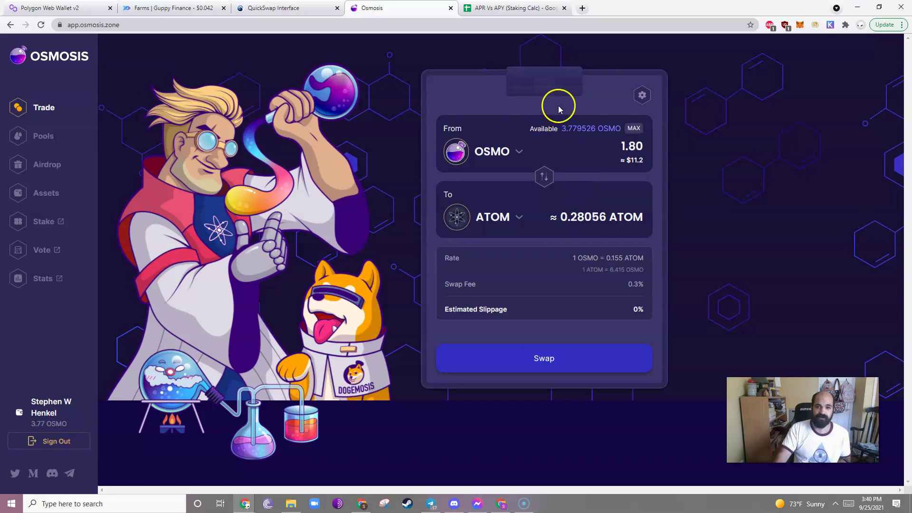
click(550, 362)
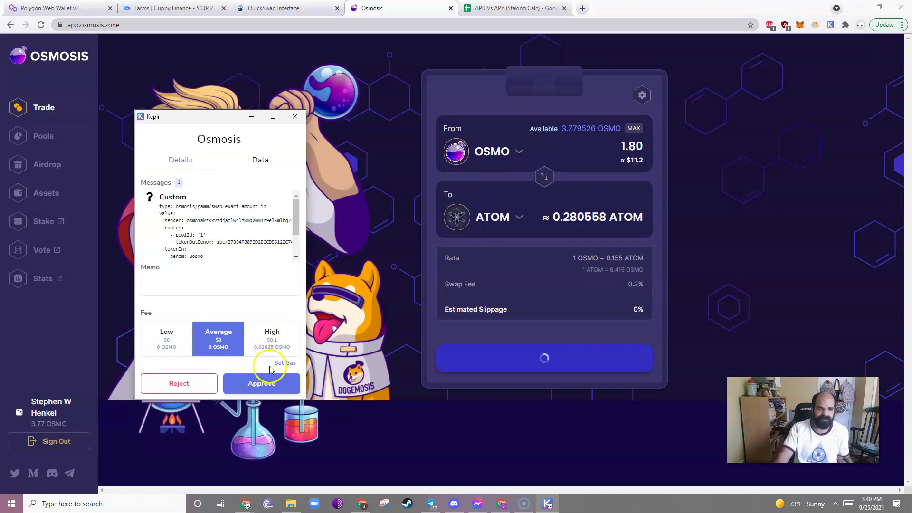
Approve the OSMO→ATOM swap in Keplr with gas set to 800000, then go to Pools.
click(285, 362)
mouse_move(155, 345)
mouse_down()
mouse_move(162, 343)
mouse_move(146, 346)
mouse_up()
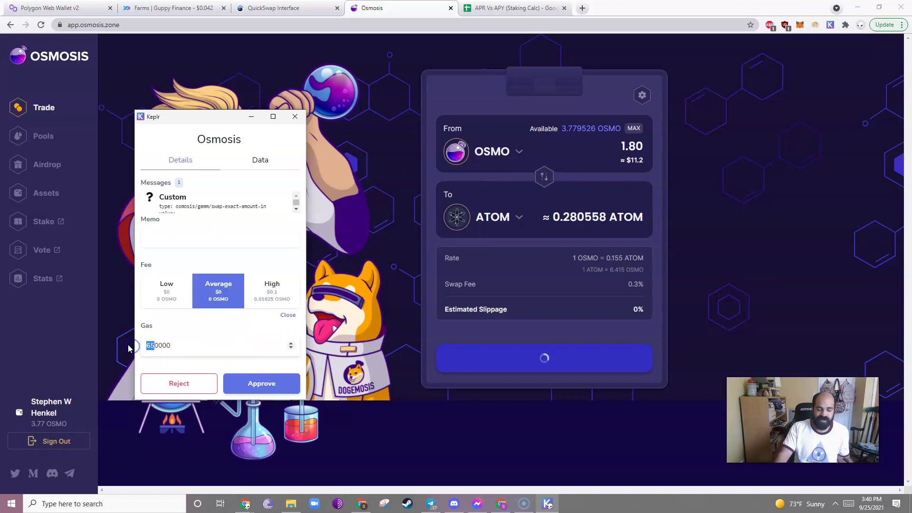
text(8)
click(312, 399)
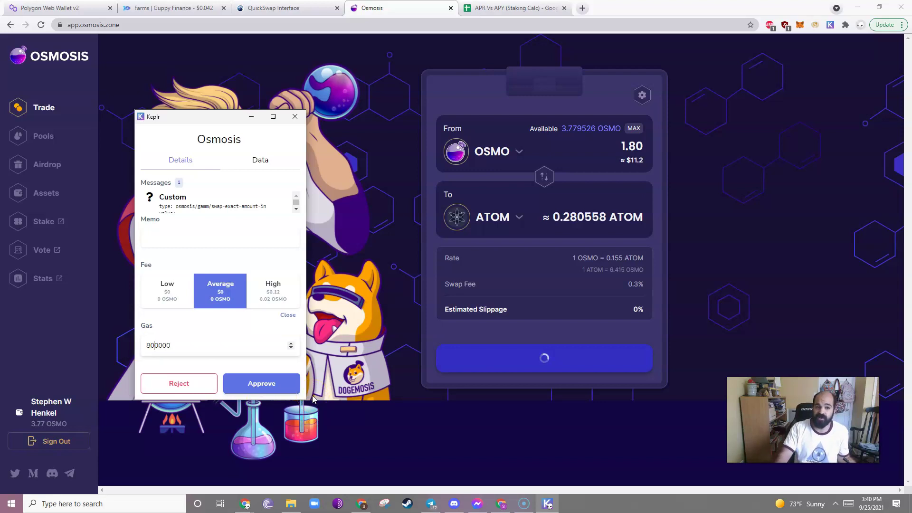
click(222, 373)
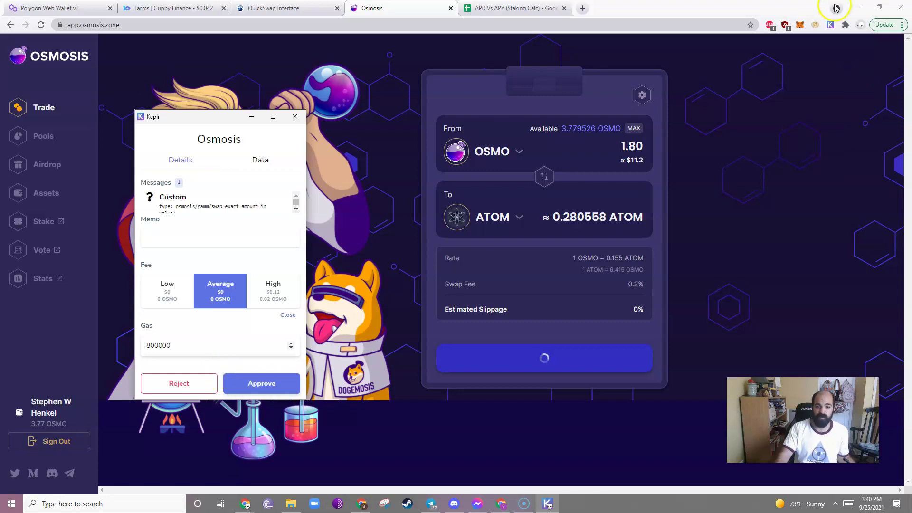
click(252, 386)
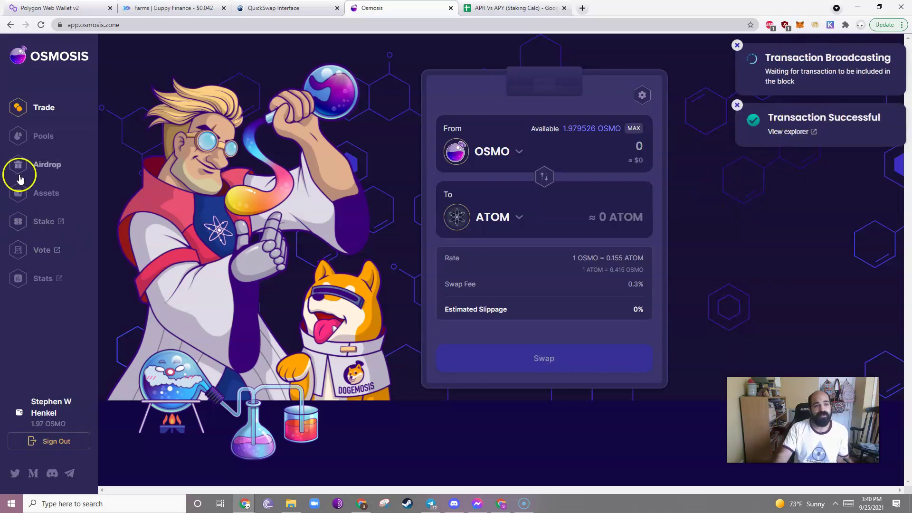
click(47, 140)
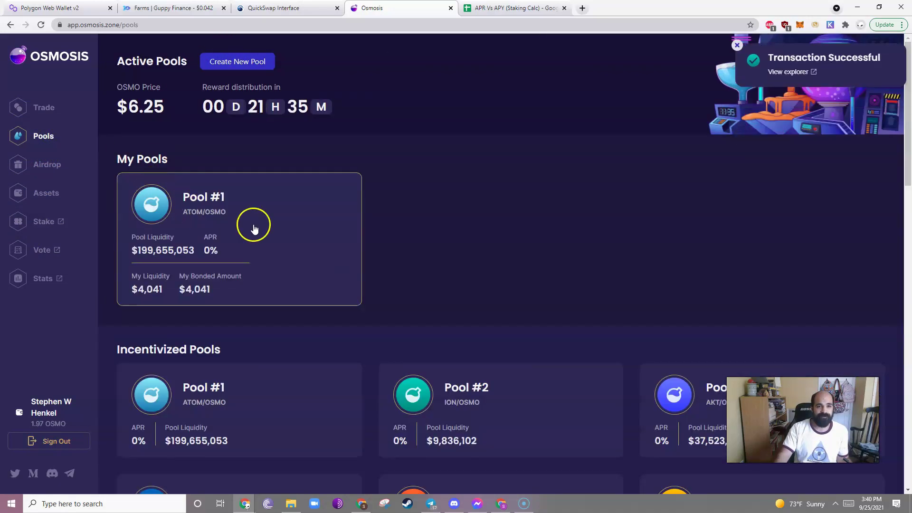
In Pool #1, submit a deposit of the maximum 0.289329 ATOM with 1.856277 OSMO.
click(254, 228)
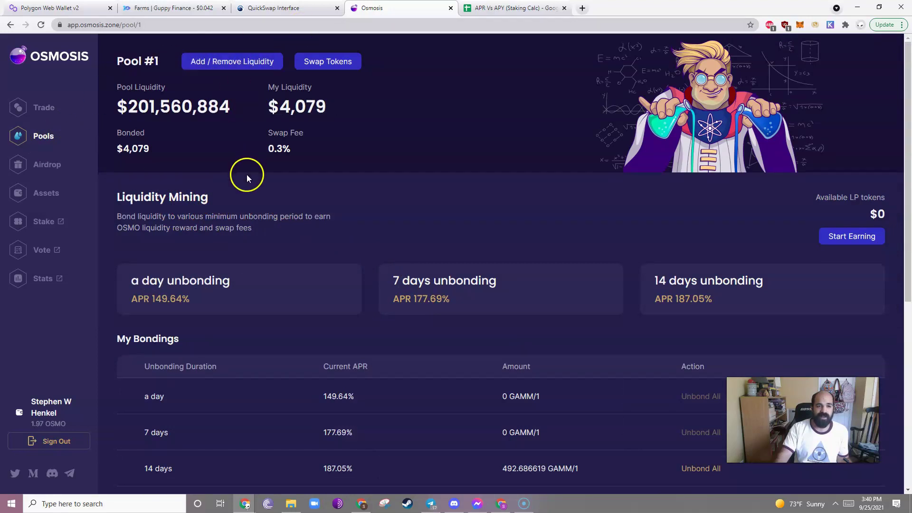
key(alt+Left)
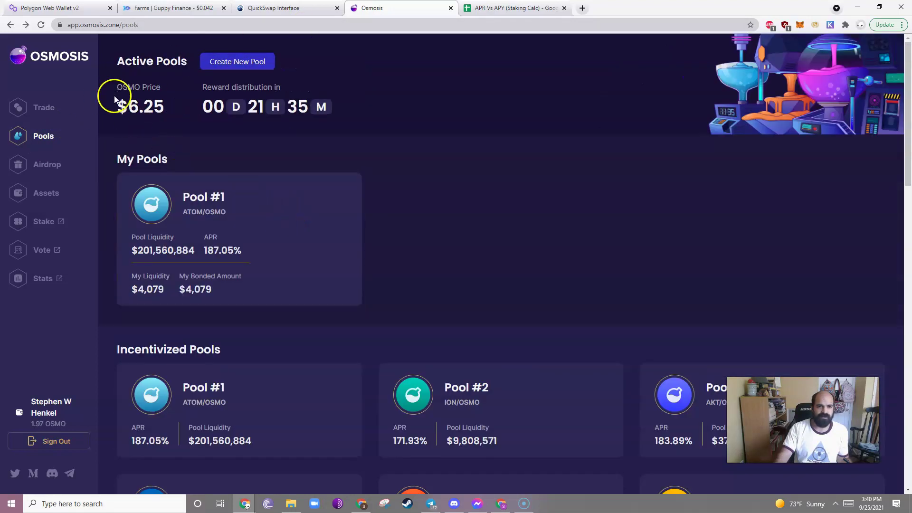
click(275, 201)
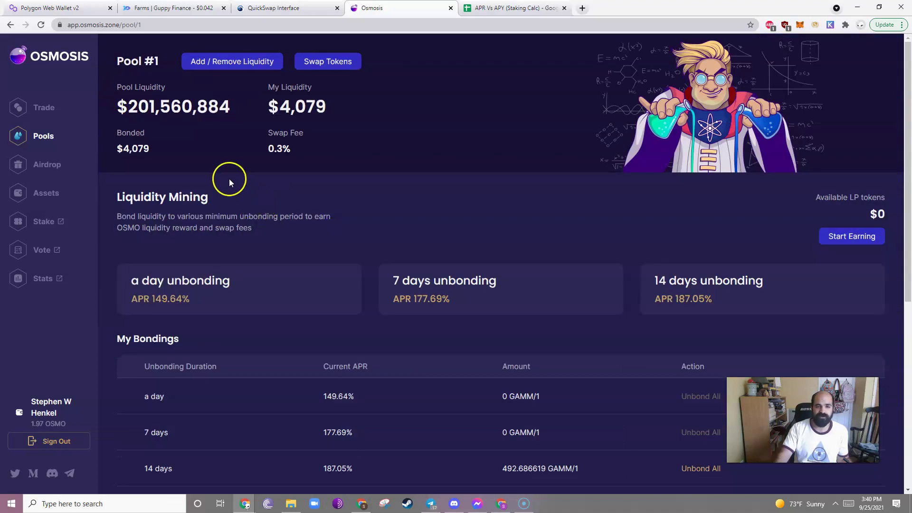
click(231, 67)
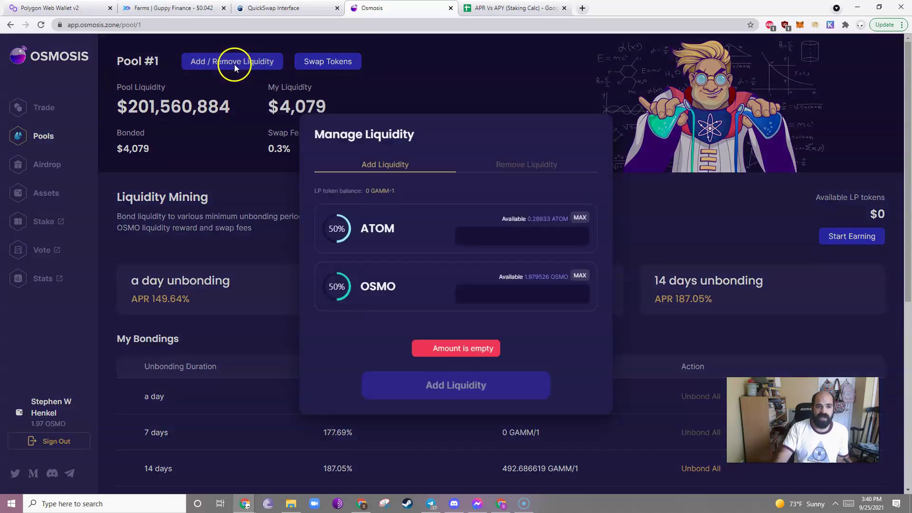
click(580, 218)
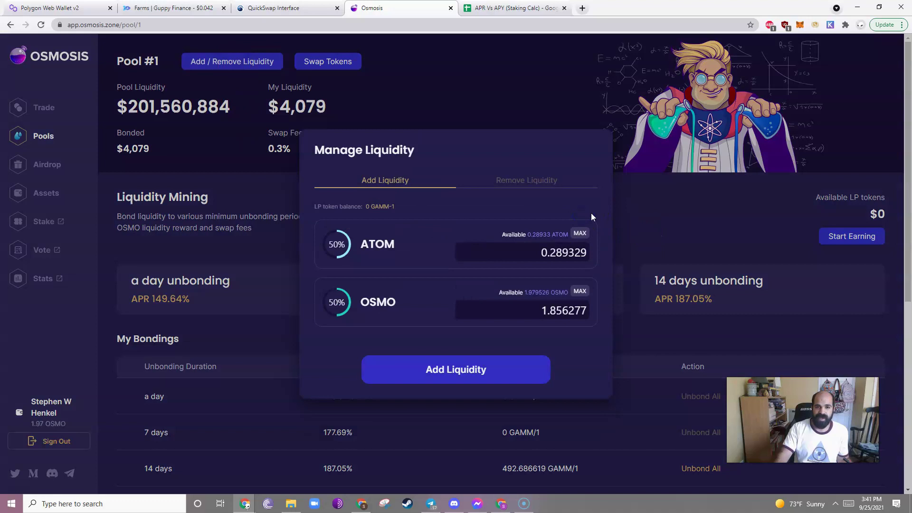
click(459, 370)
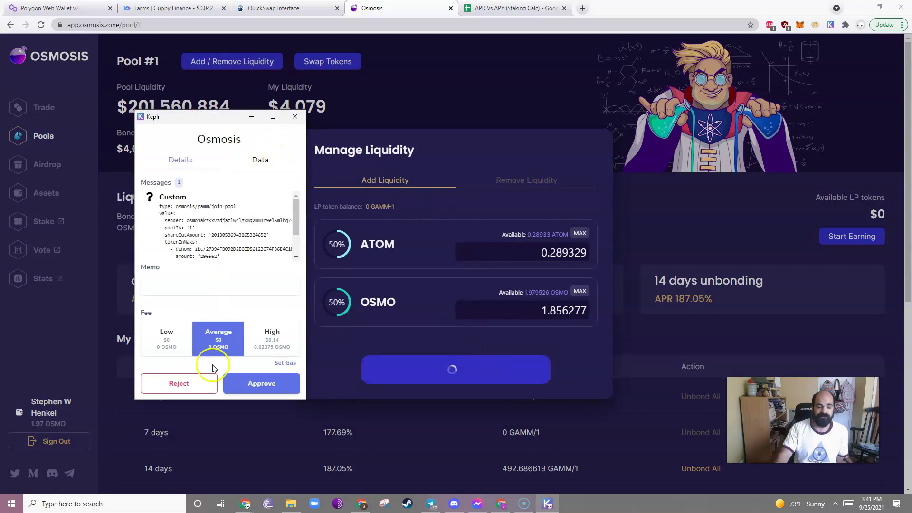
Approve the liquidity deposit in Keplr with gas raised to 1000000.
click(280, 364)
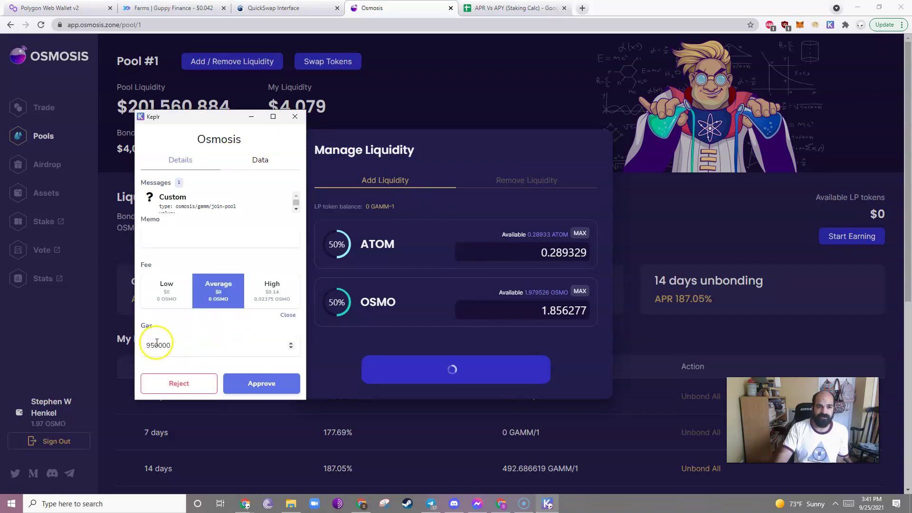
drag(155, 346, 121, 346)
text(100)
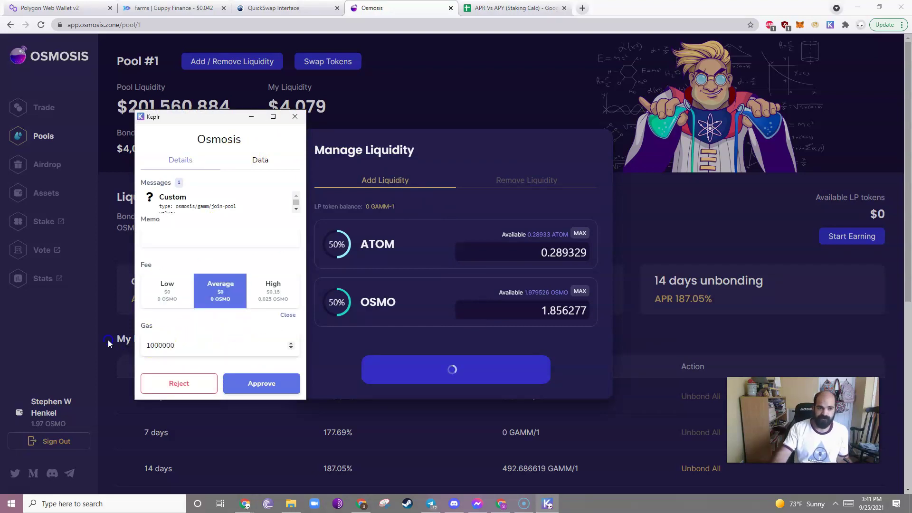
click(279, 386)
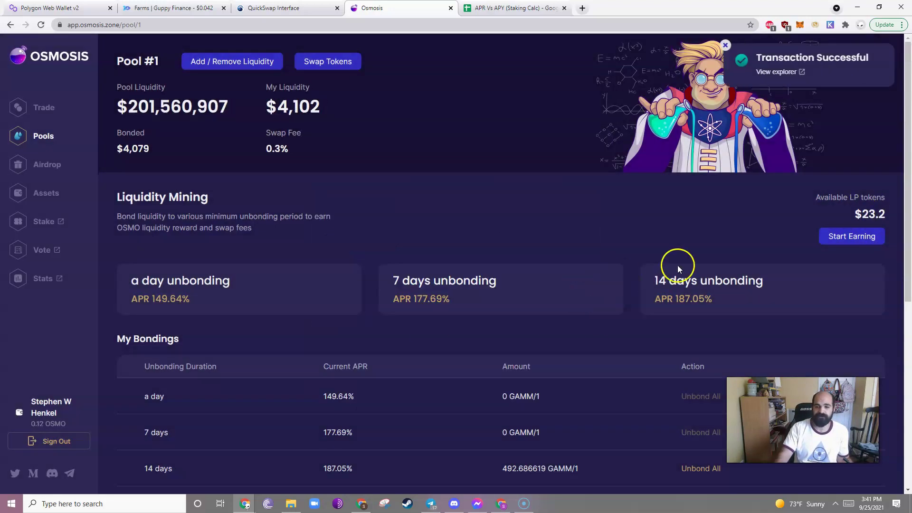
Submit bonding of the full LP token balance for the 14-day period.
click(846, 236)
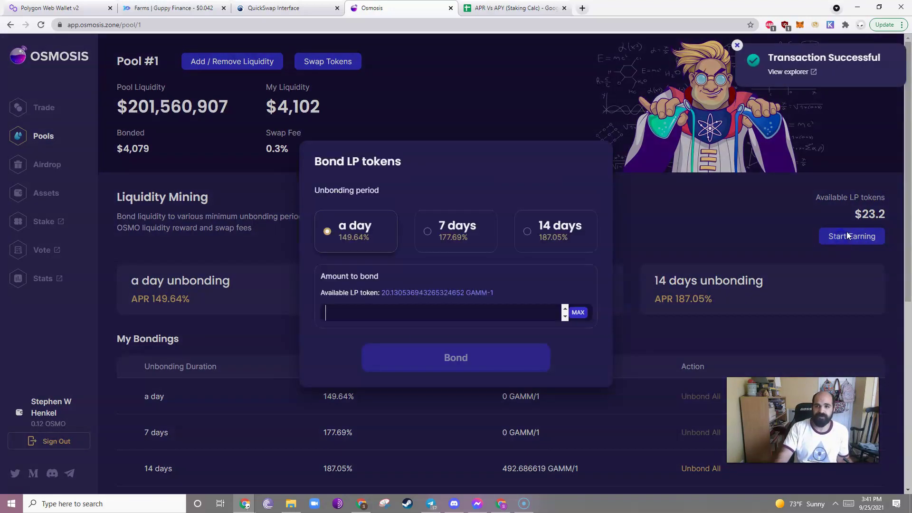
click(546, 232)
click(578, 312)
click(469, 369)
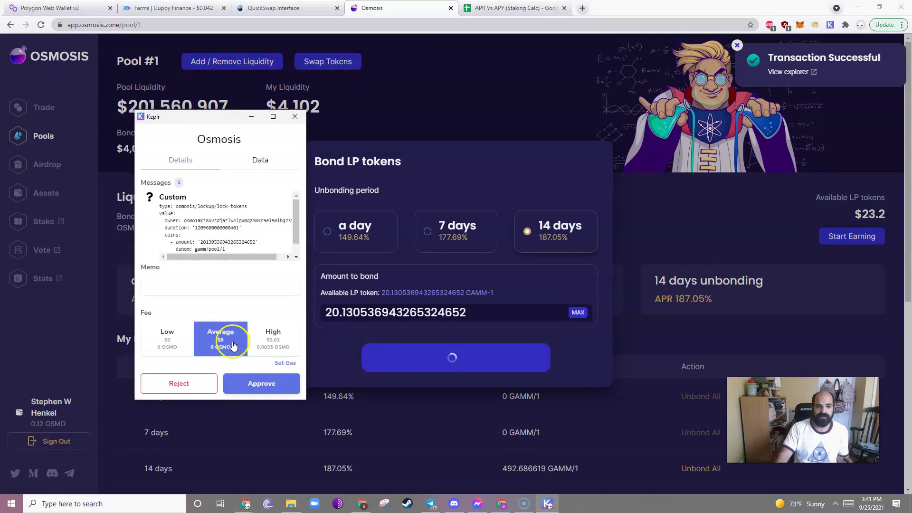
Approve the bonding in Keplr with gas set to 500000.
click(282, 363)
double_click(218, 342)
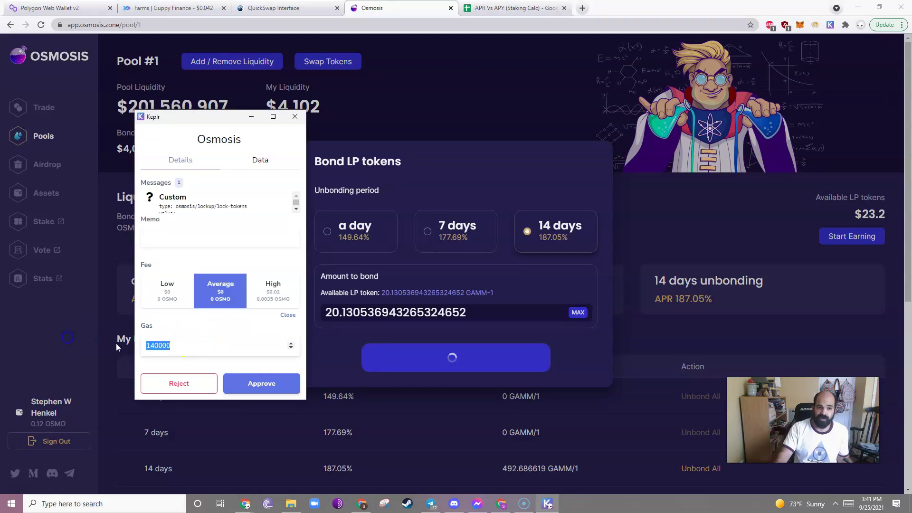
click(155, 345)
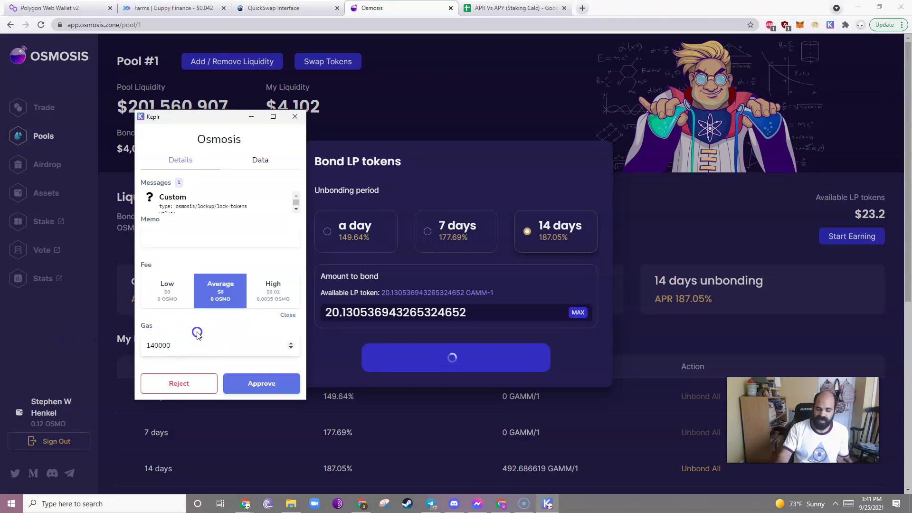
key(BackSpace)
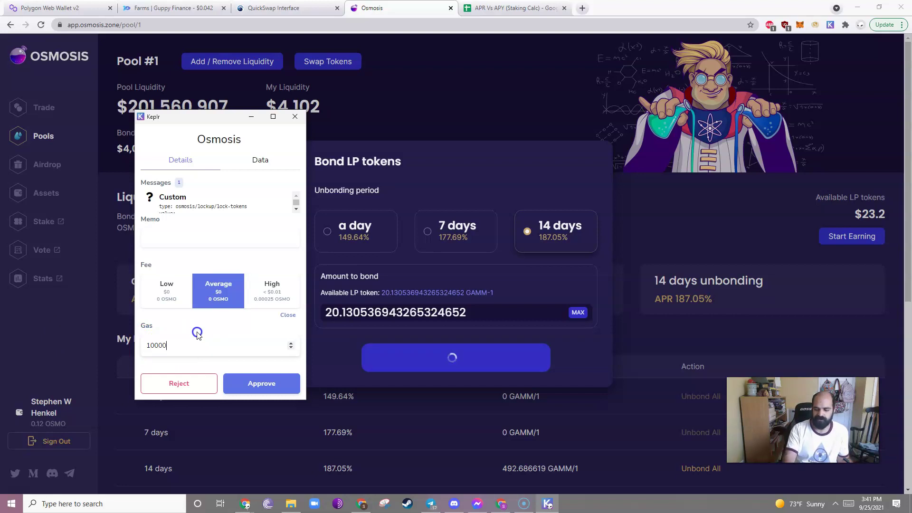
text(30)
key(BackSpace)
key(BackSpace)
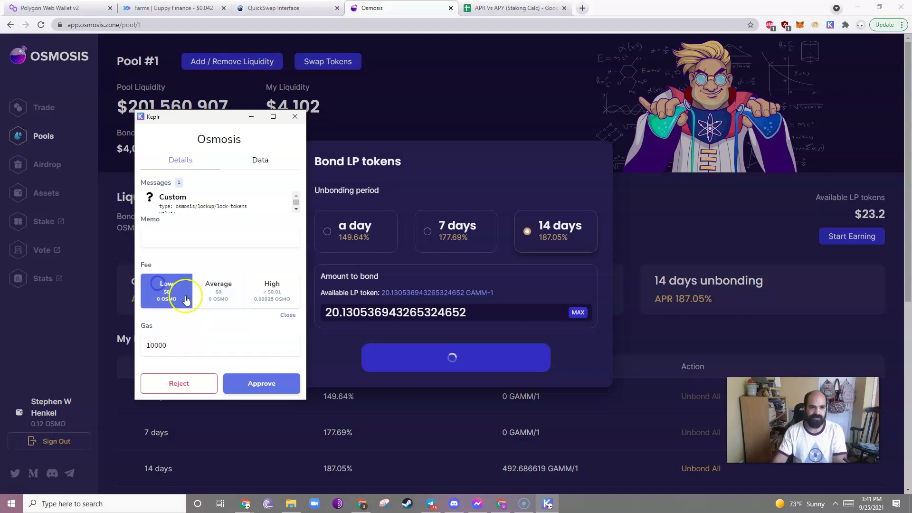
drag(157, 350, 122, 347)
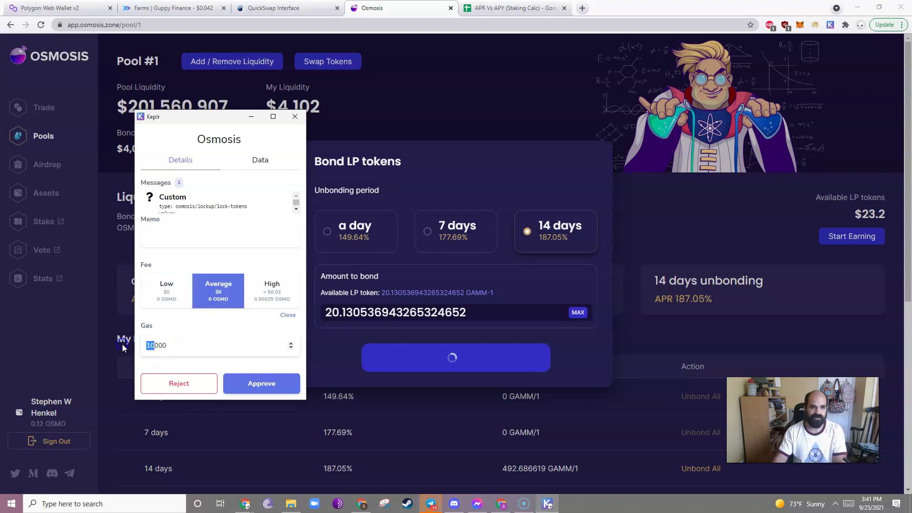
text(5)
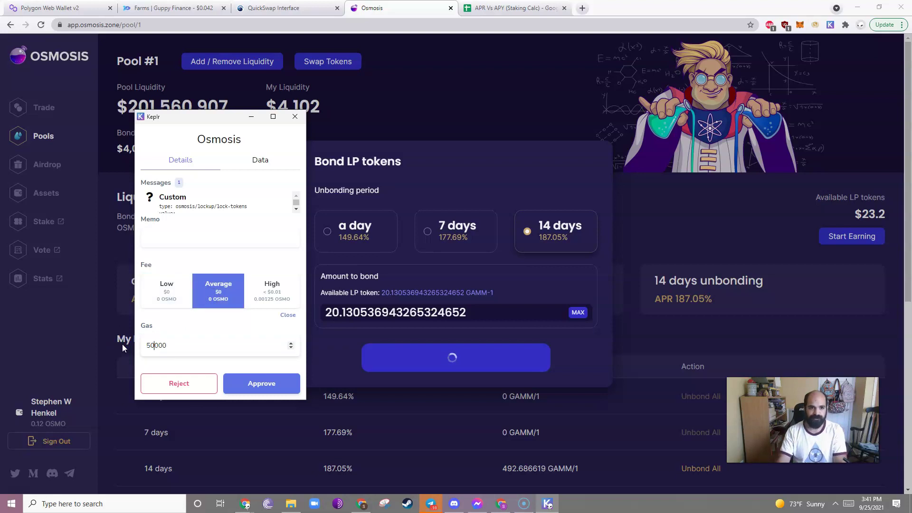
text(0)
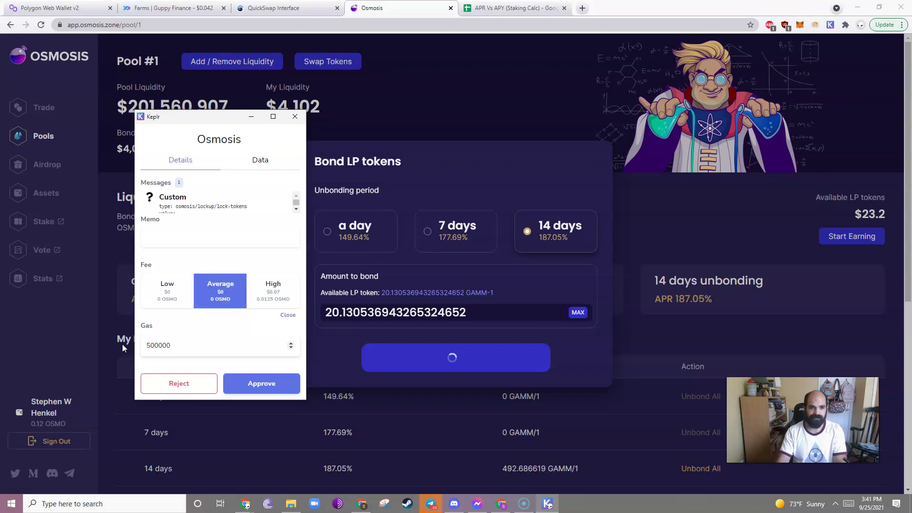
click(249, 383)
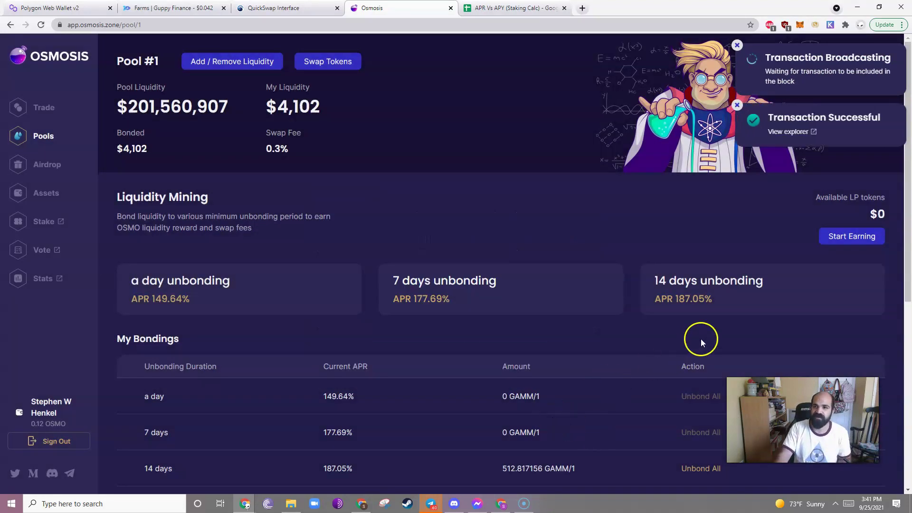
Check My Bondings, highlight the 187.05% 14-day APR, and switch to the calculator sheet.
scroll(739, 221, down, 2)
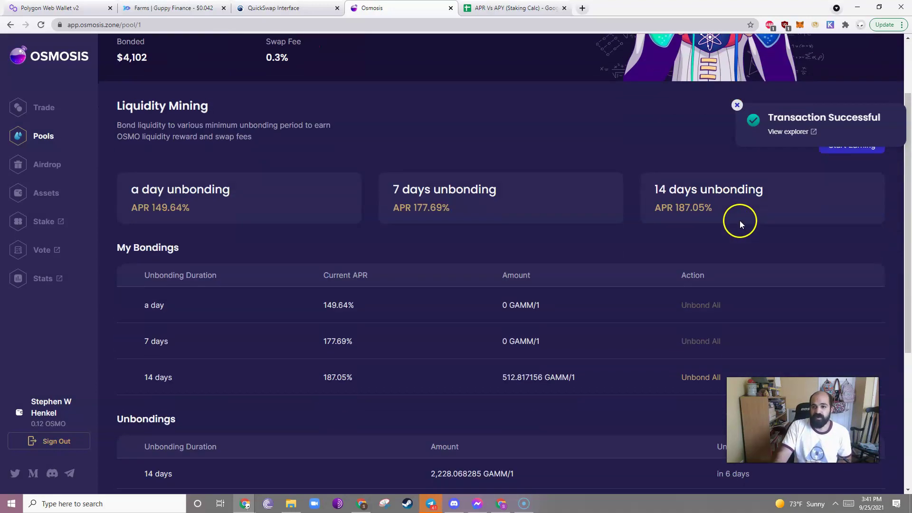
scroll(508, 269, down, 3)
scroll(582, 289, up, 2)
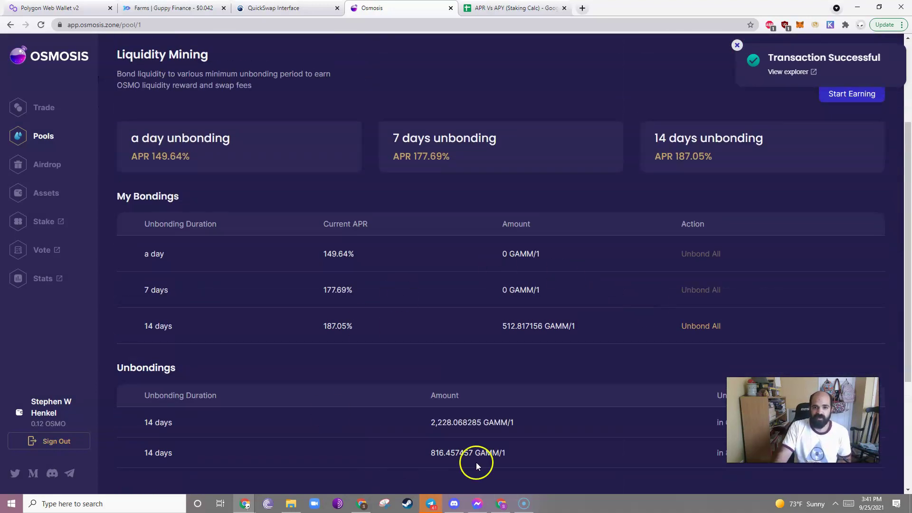
scroll(601, 317, up, 3)
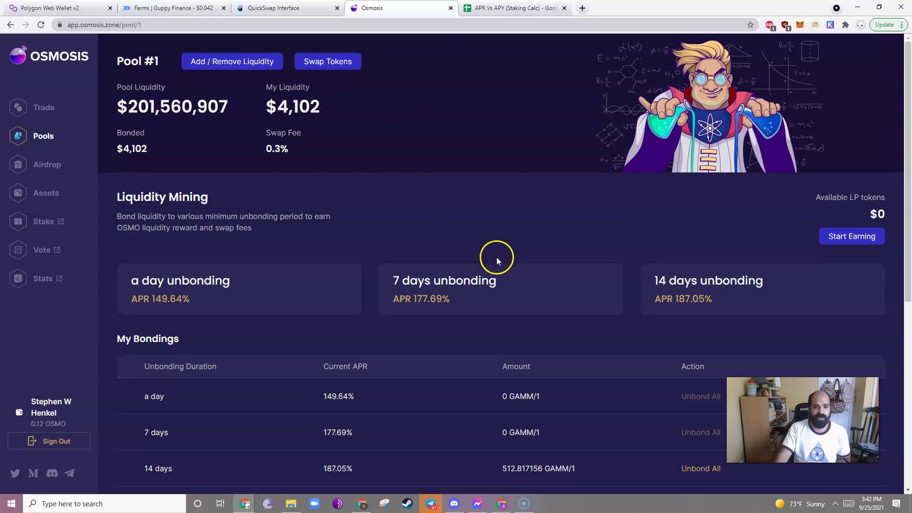
drag(676, 298, 711, 299)
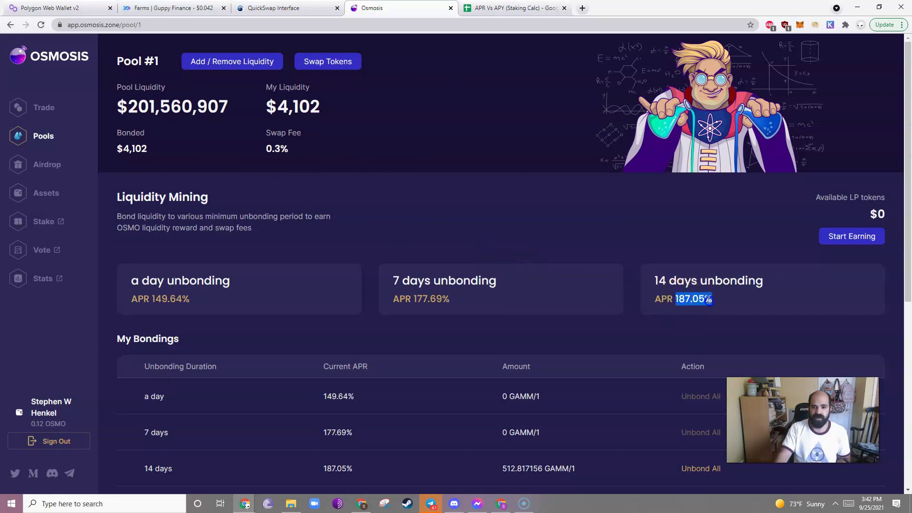
key(ctrl+Tab)
Change the calculator's base APR to 187% and initial investment to $4,000.
click(223, 194)
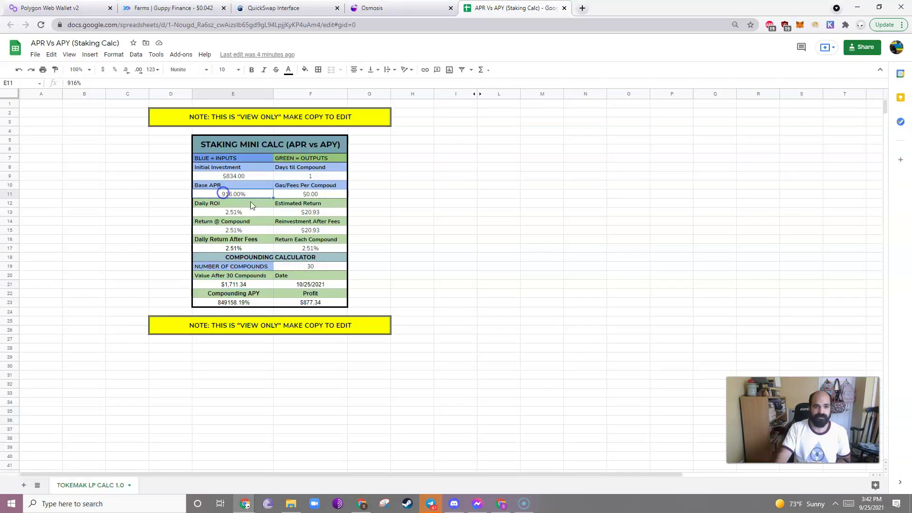
text(187)
key(Tab)
key(Up)
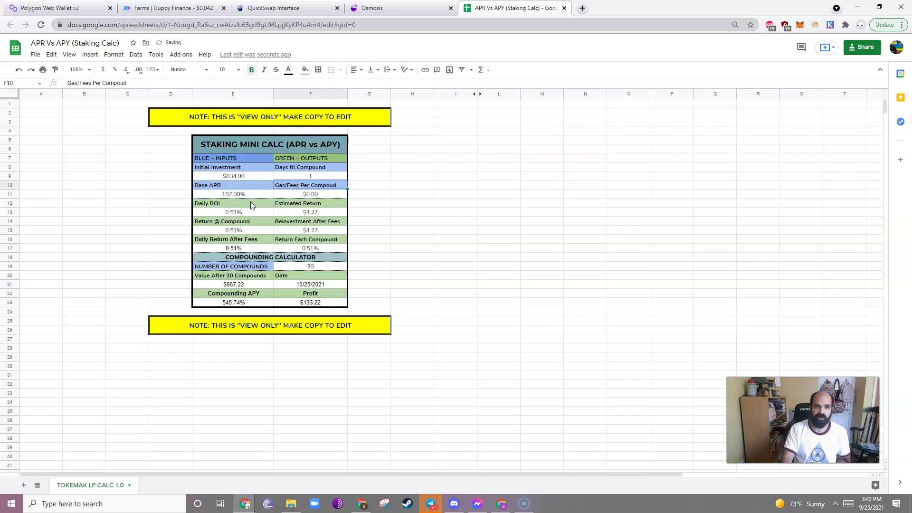
key(Up)
key(Left)
text(4)
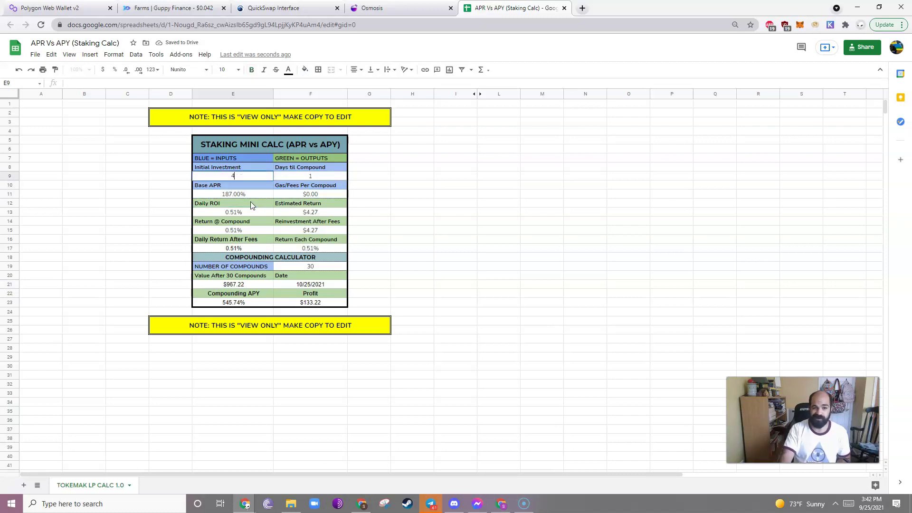
text(,000)
key(Return)
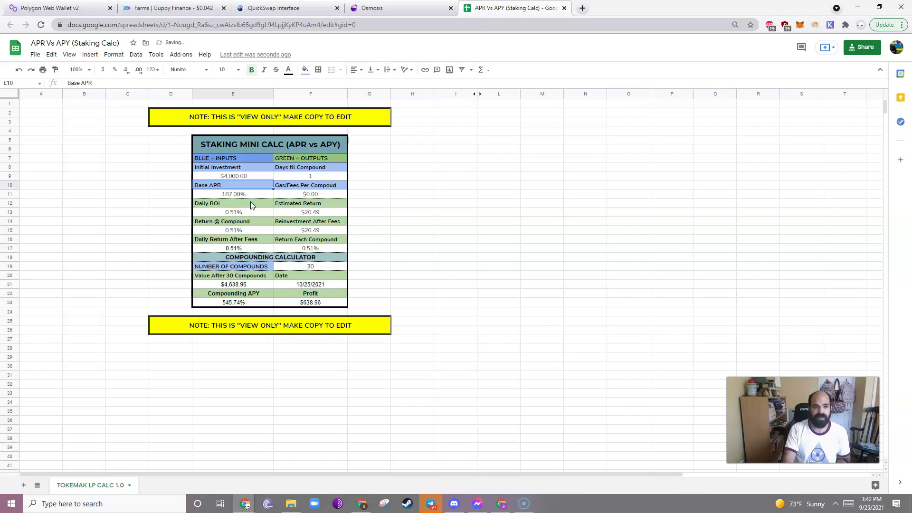
Step through the results to the 545.74% compounding APY, then go to the Polygon wallet tab.
key(Down)
key(Down)
key(Down)
key(Down)
key(Down)
key(Down)
key(Down)
key(Down)
key(Down)
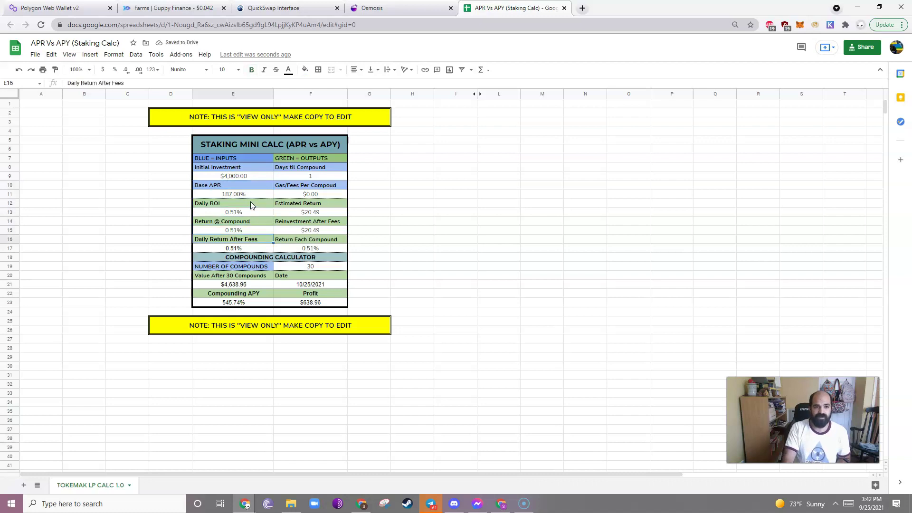
key(Down)
key(Down)
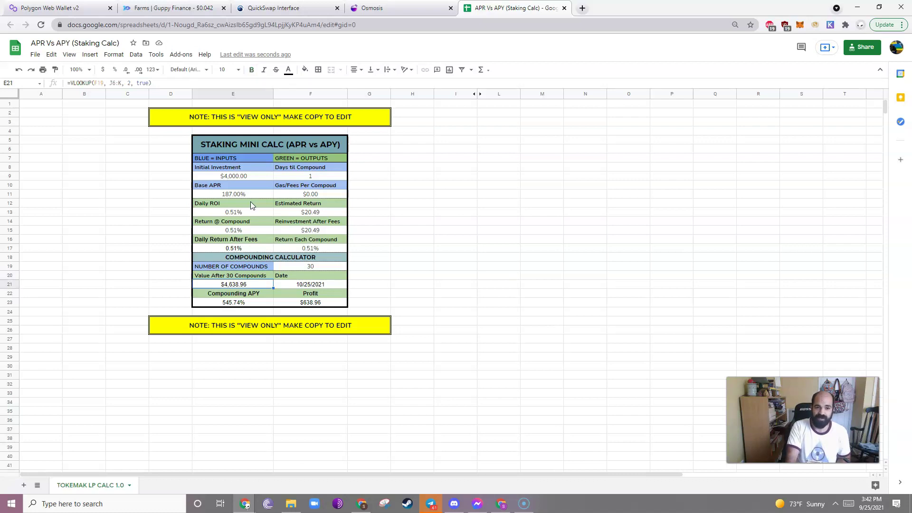
key(Down)
key(Down)
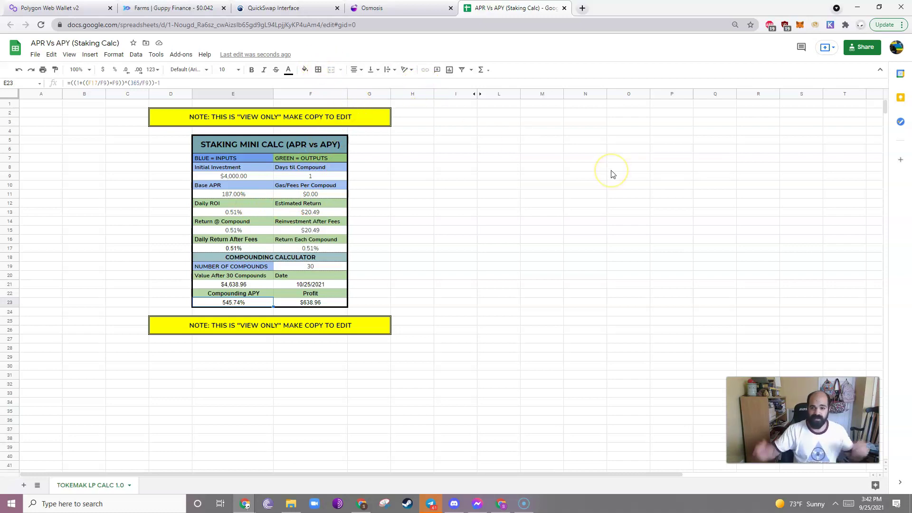
click(50, 8)
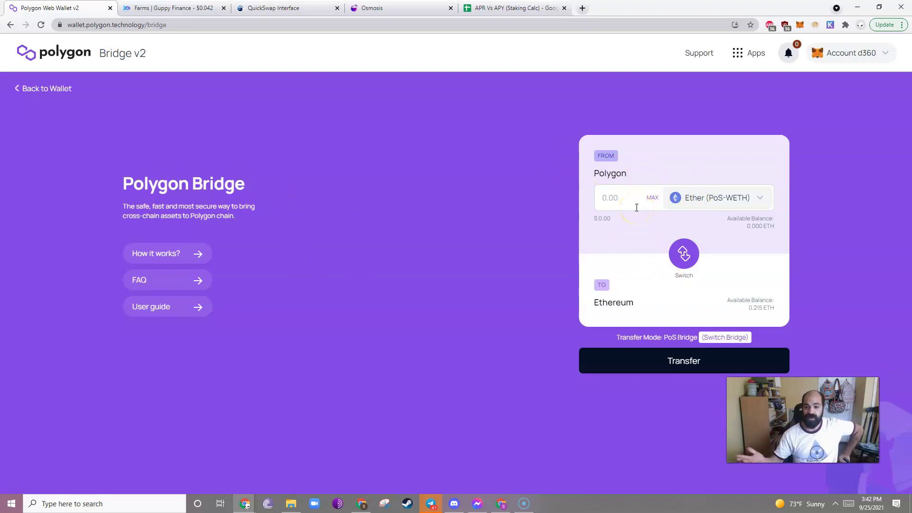
Back in wallet balances, start a USDC deposit to Polygon, then switch to the Guppy Finance farms.
click(38, 90)
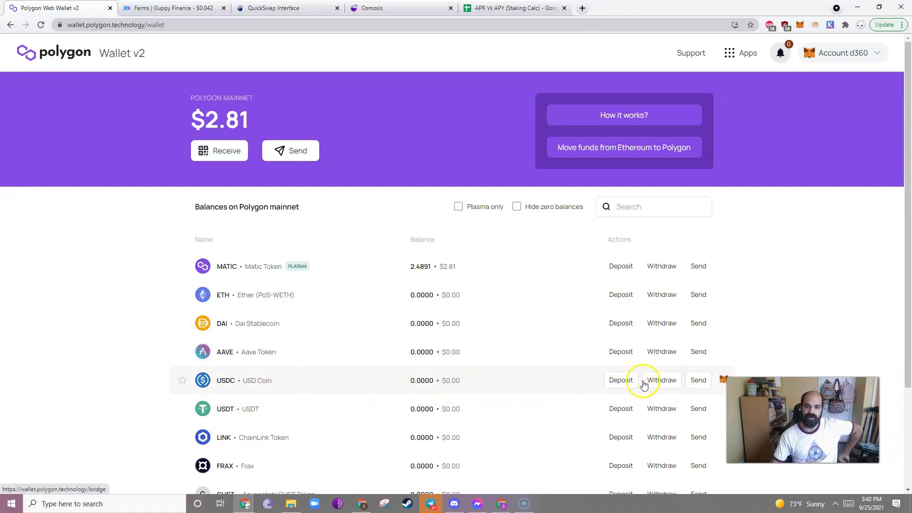
click(613, 381)
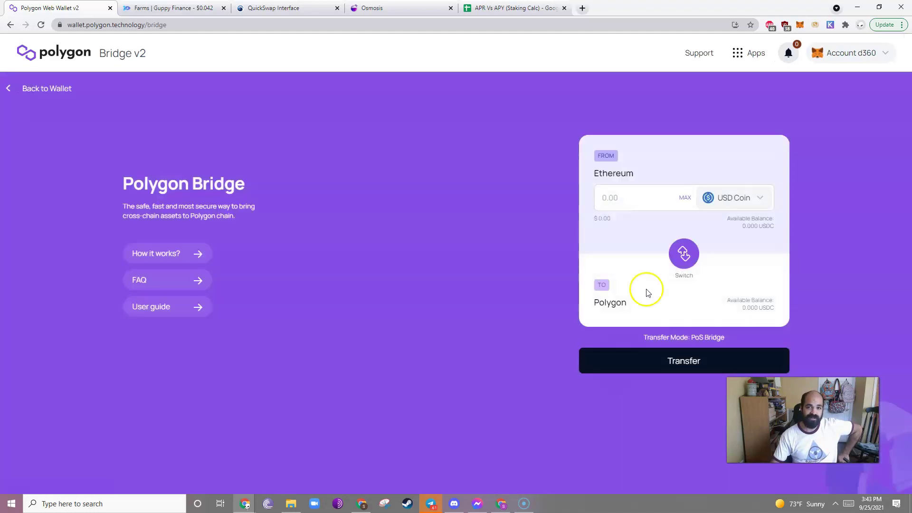
click(638, 198)
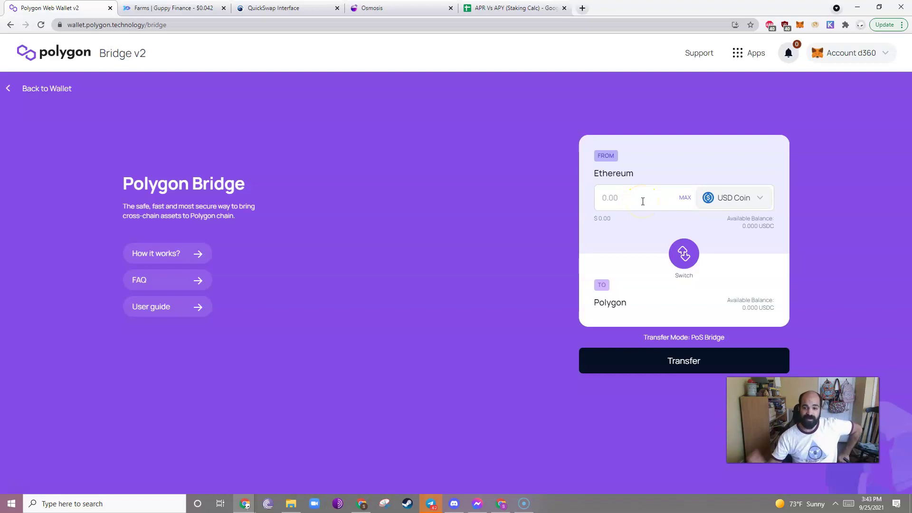
click(180, 11)
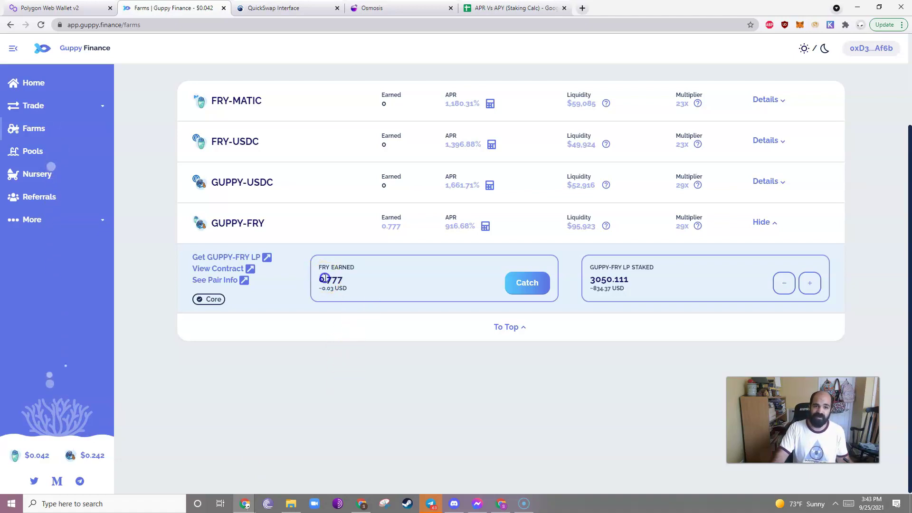
Highlight the 0.777 FRY earned, then revisit Osmosis Pool #1 with its 187.05% 14-day APR.
drag(325, 280, 343, 280)
key(ctrl+5)
key(ctrl+4)
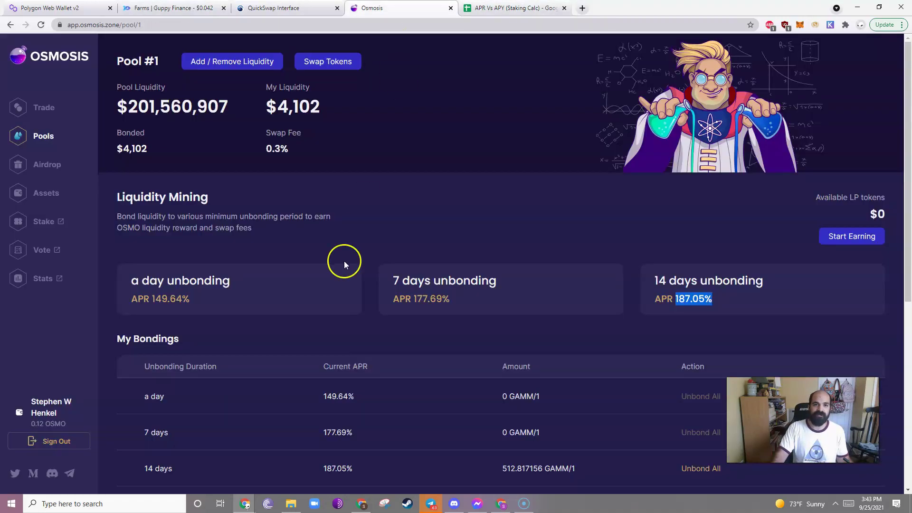
click(111, 183)
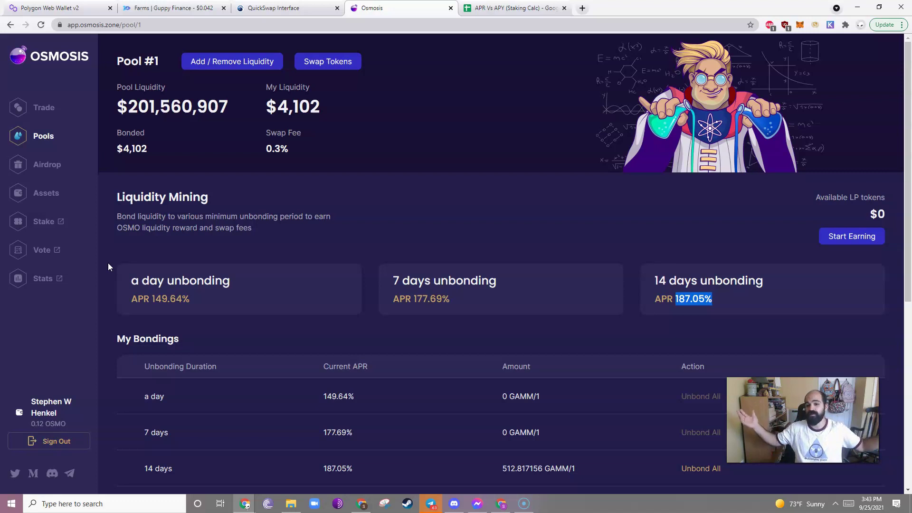
Leave the staking calculator for Google Drive and open the Presearch Calculator spreadsheet from Suggested.
click(515, 7)
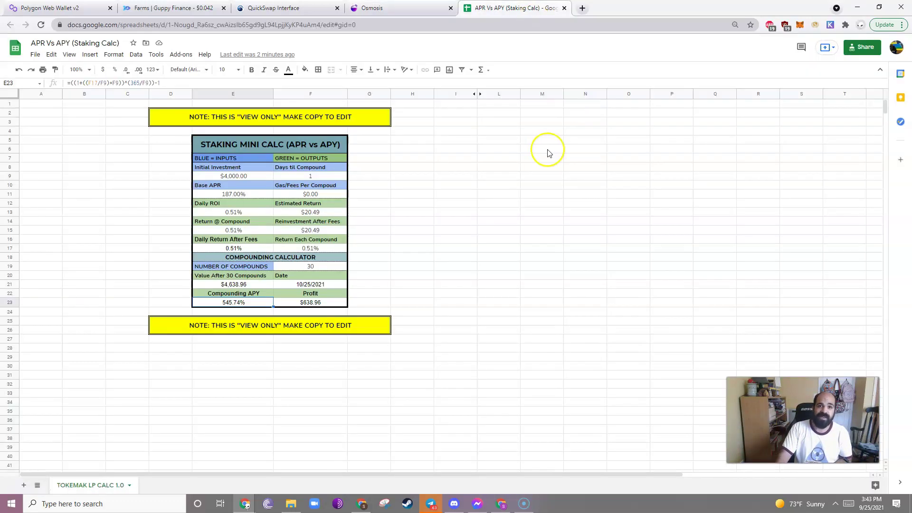
click(151, 169)
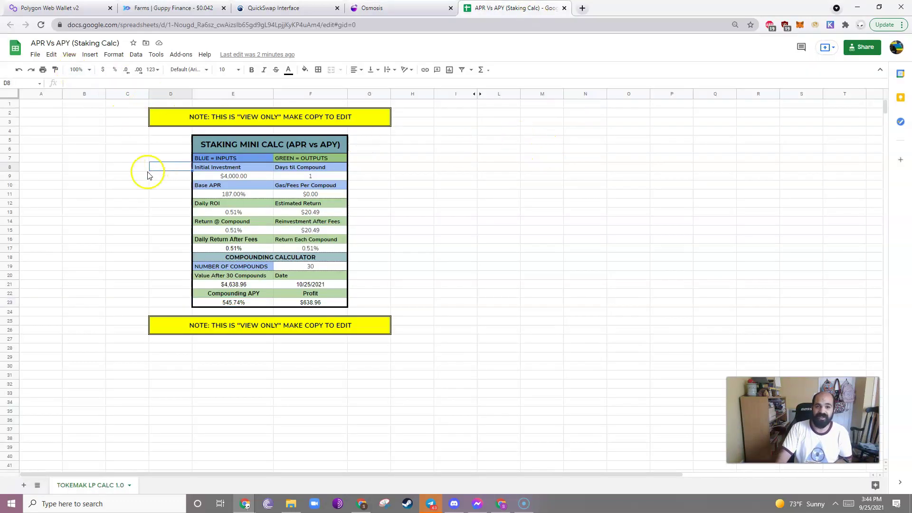
click(250, 26)
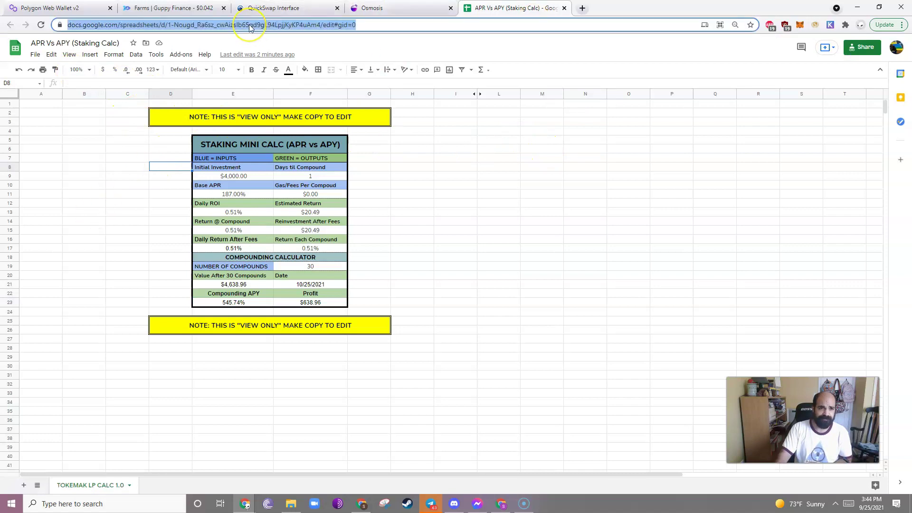
text(drive)
key(Return)
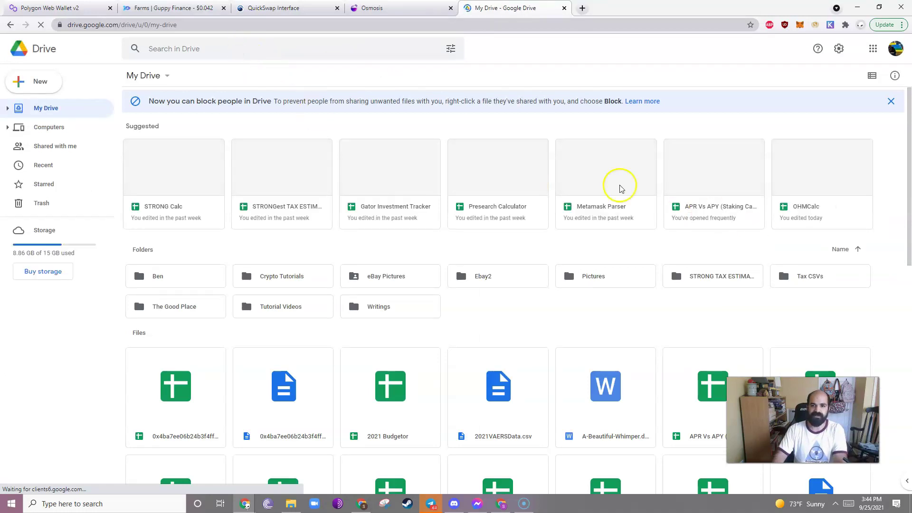
click(505, 190)
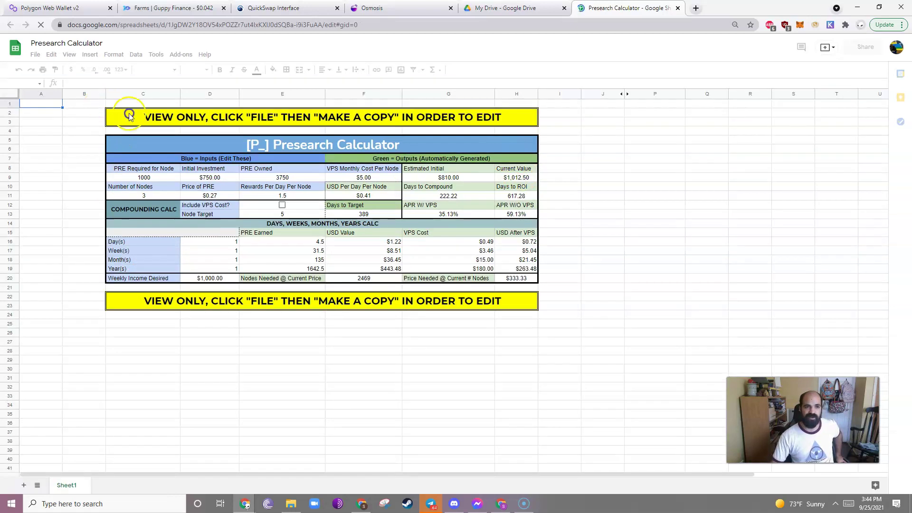
drag(129, 115, 546, 313)
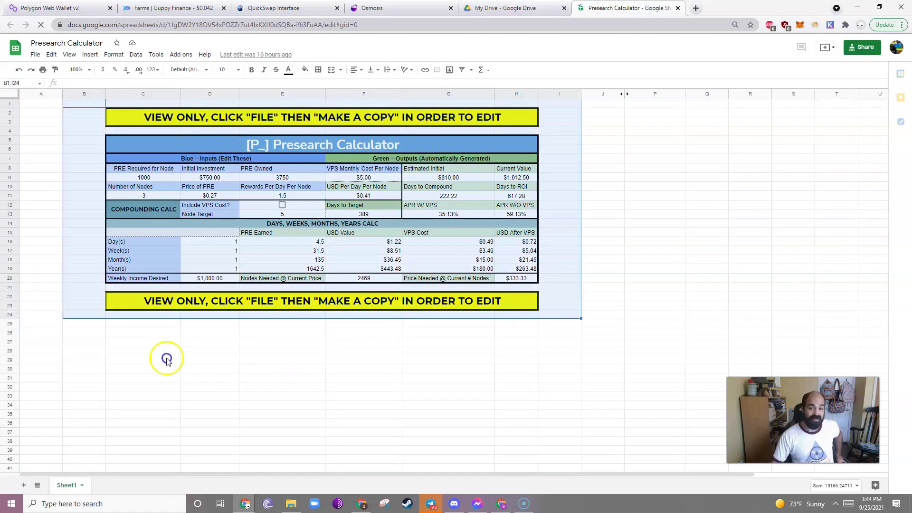
click(118, 381)
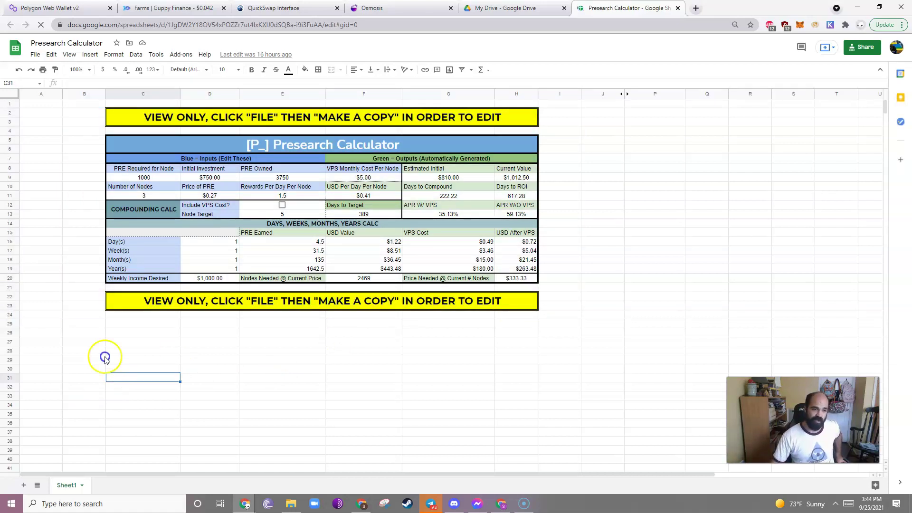
click(80, 346)
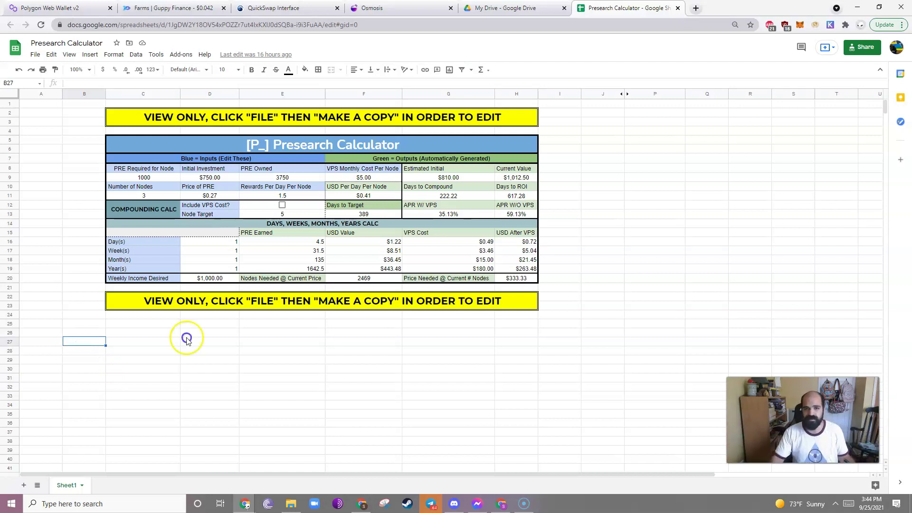
click(47, 334)
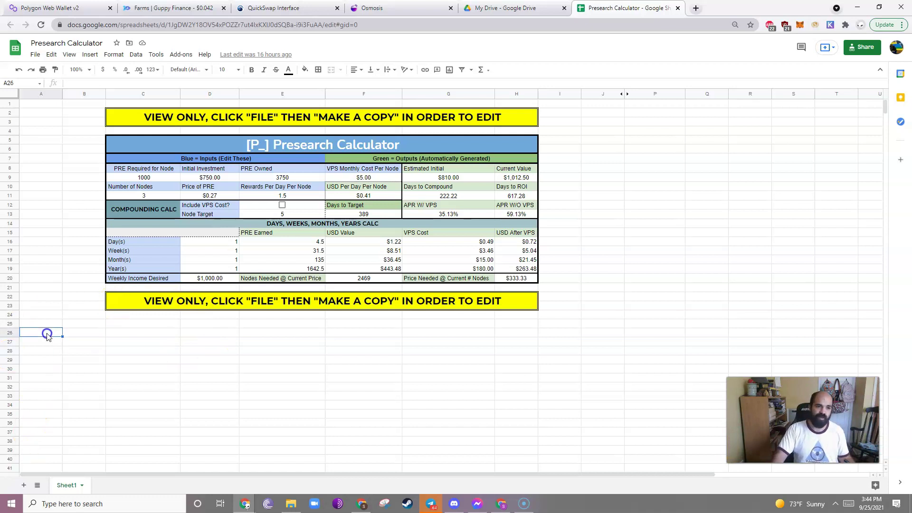